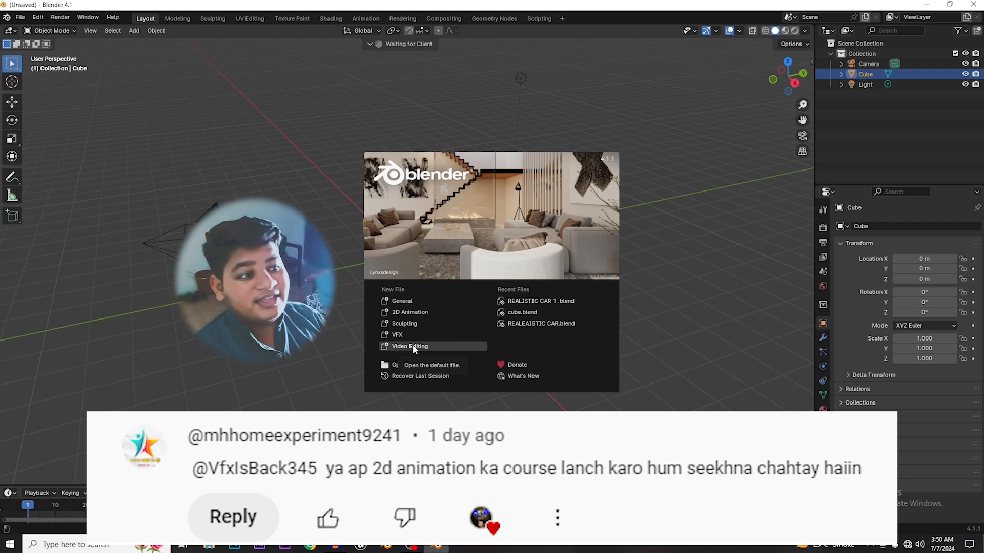
- Start a new 2D Animation file and turn on Screencast Keys for the viewport
left_click(431, 311)
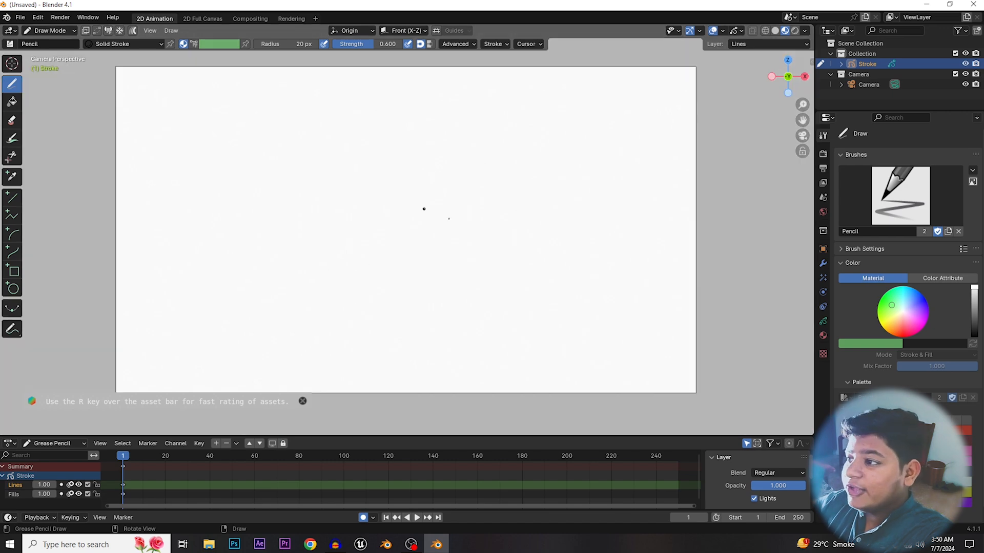
key("n")
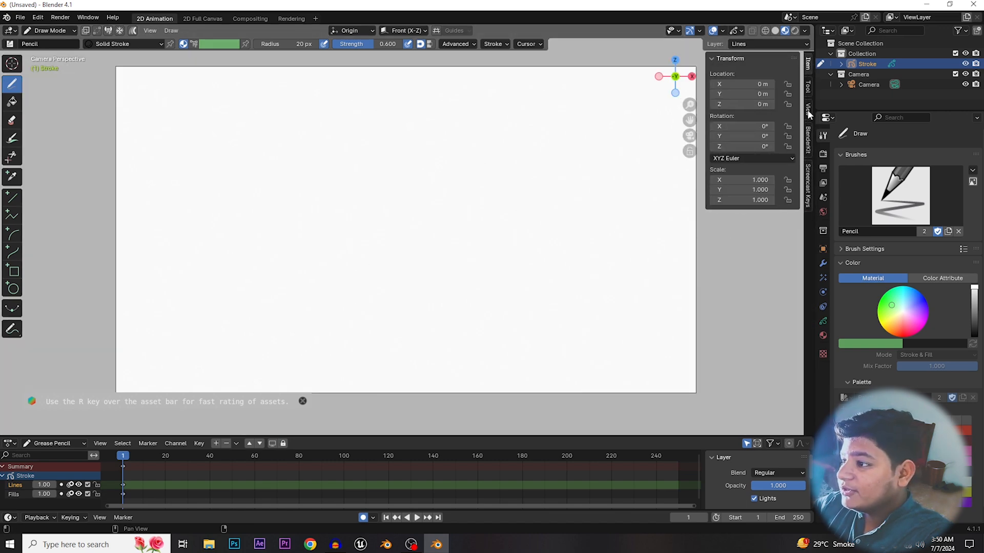
left_click(808, 182)
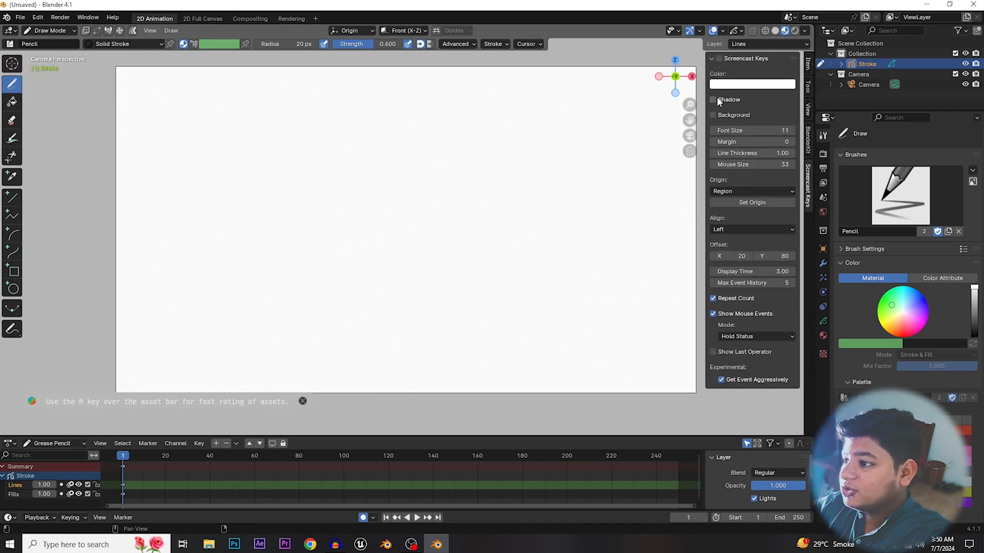
left_click(719, 59)
left_click(712, 60)
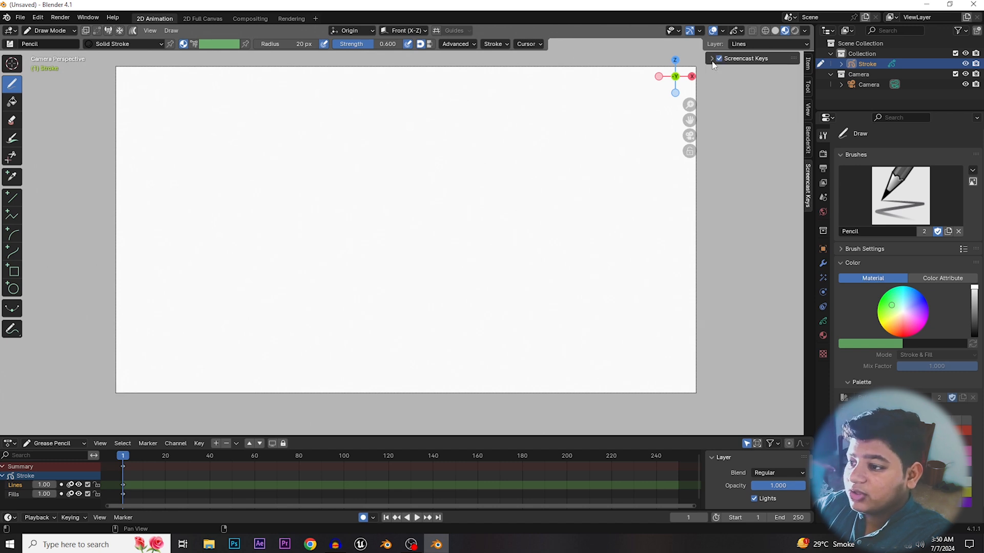
scroll(416, 274, "down", 3)
scroll(416, 274, "up", 2)
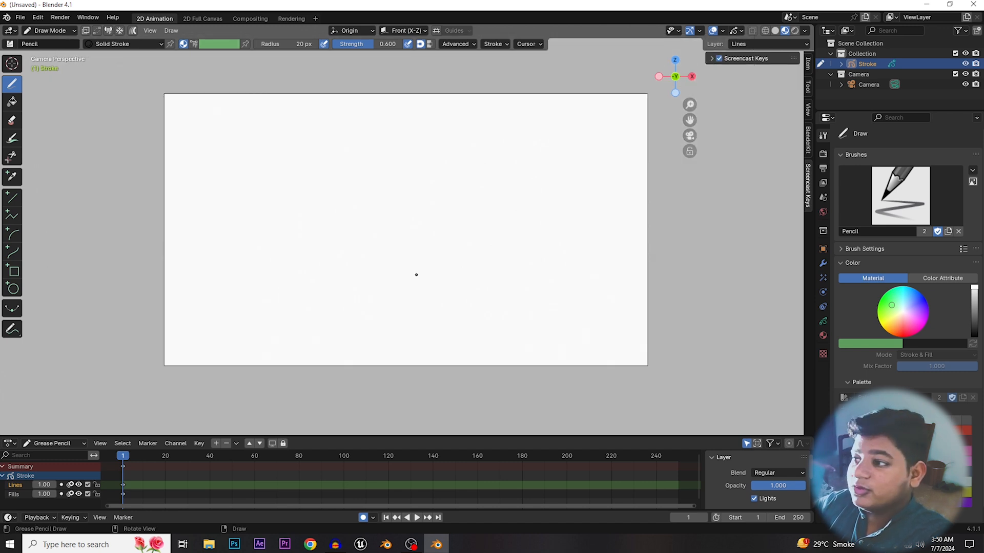
key("n")
scroll(511, 270, "down", 1)
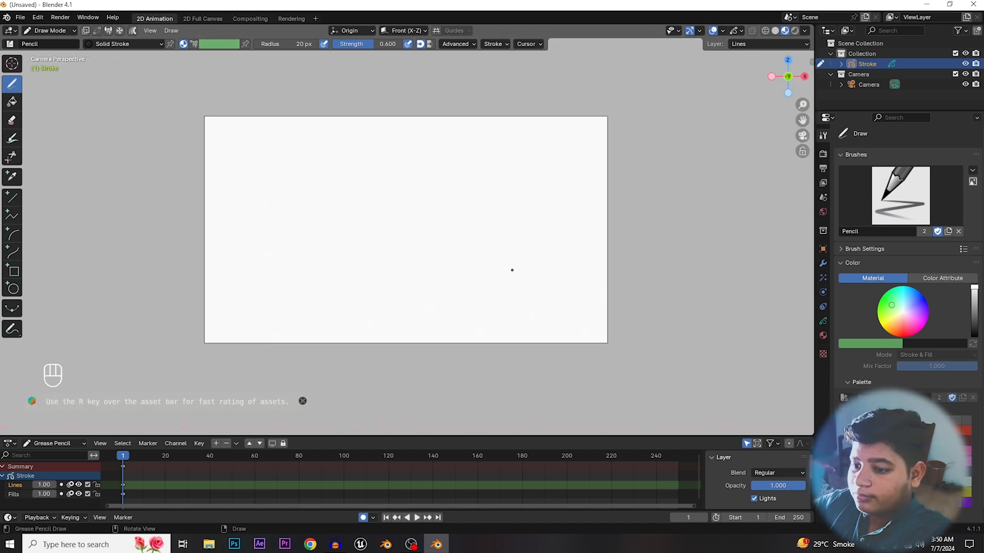
scroll(512, 270, "up", 1)
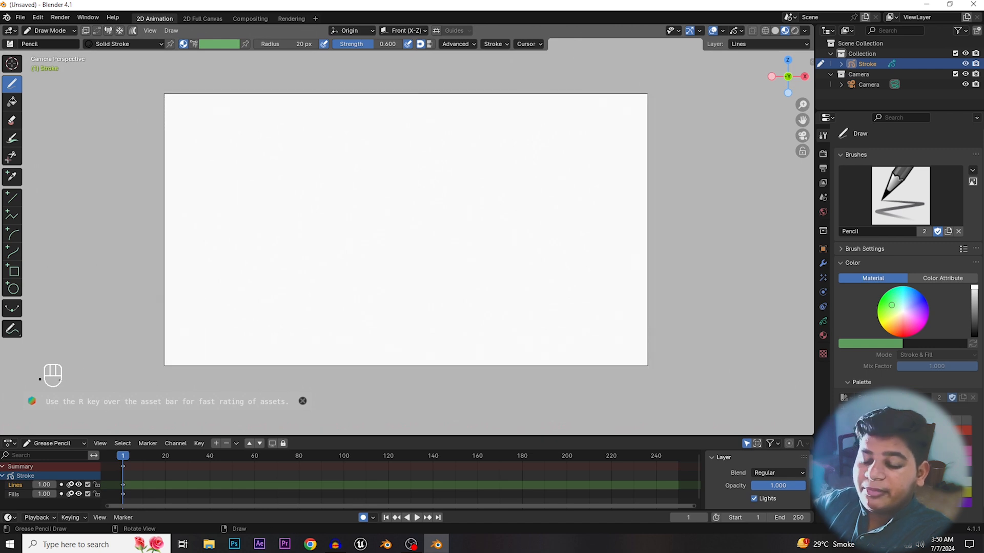
scroll(169, 318, "up", 2)
scroll(176, 309, "down", 2)
scroll(307, 266, "up", 1)
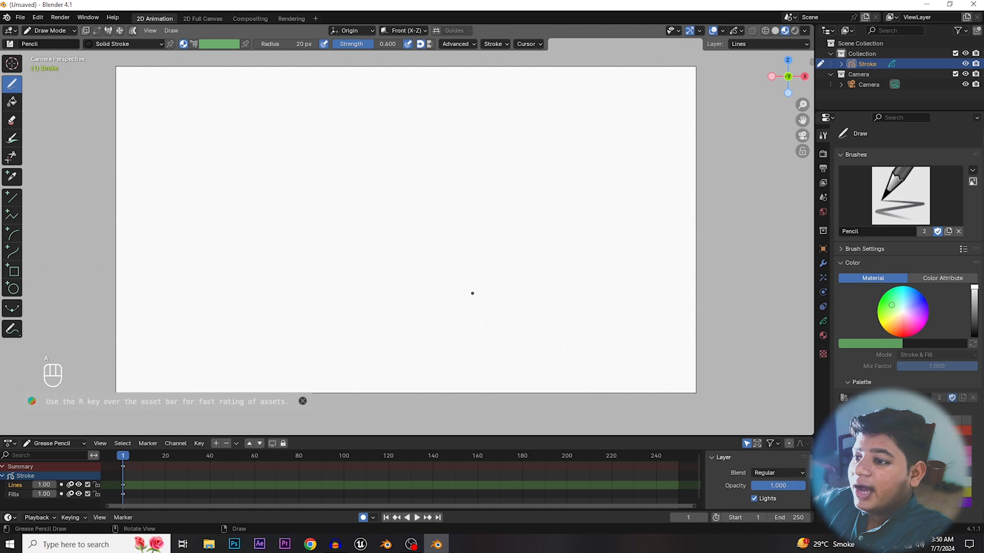
scroll(486, 291, "down", 1)
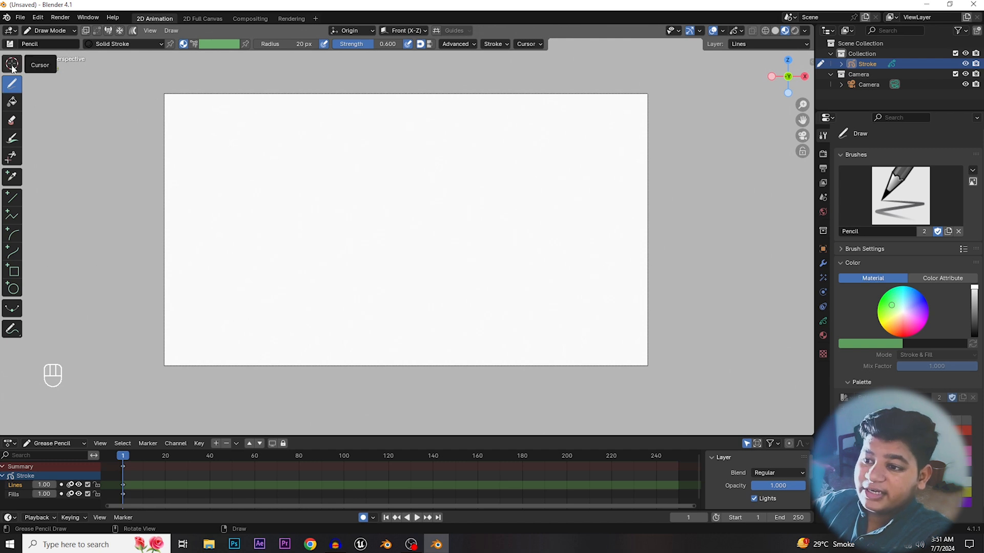
- Draw a few freehand test strokes on the canvas with the Pencil brush, and undo them
mouse_move(337, 164)
left_mouse_down()
mouse_move(397, 250)
mouse_move(423, 248)
left_mouse_up()
key("ctrl+z")
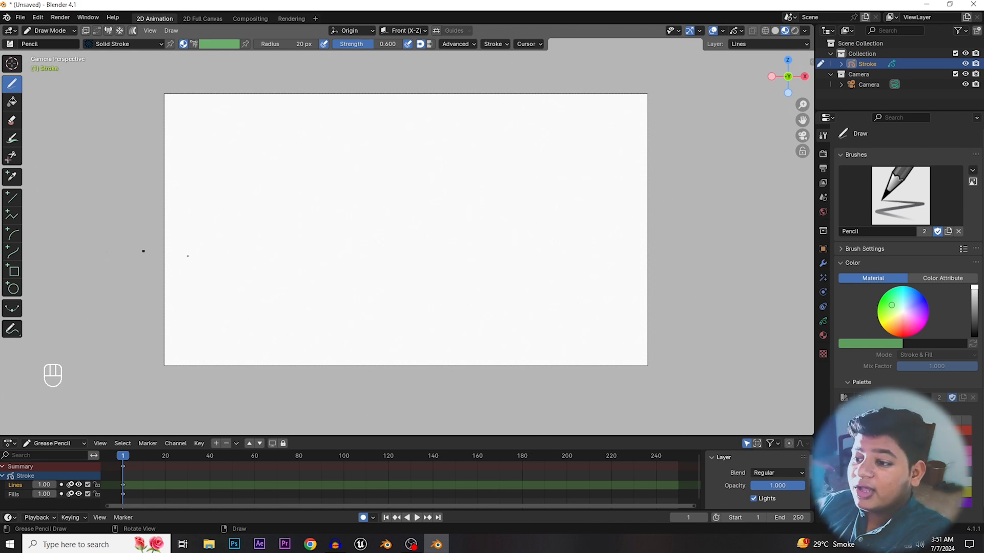
scroll(366, 320, "down", 1)
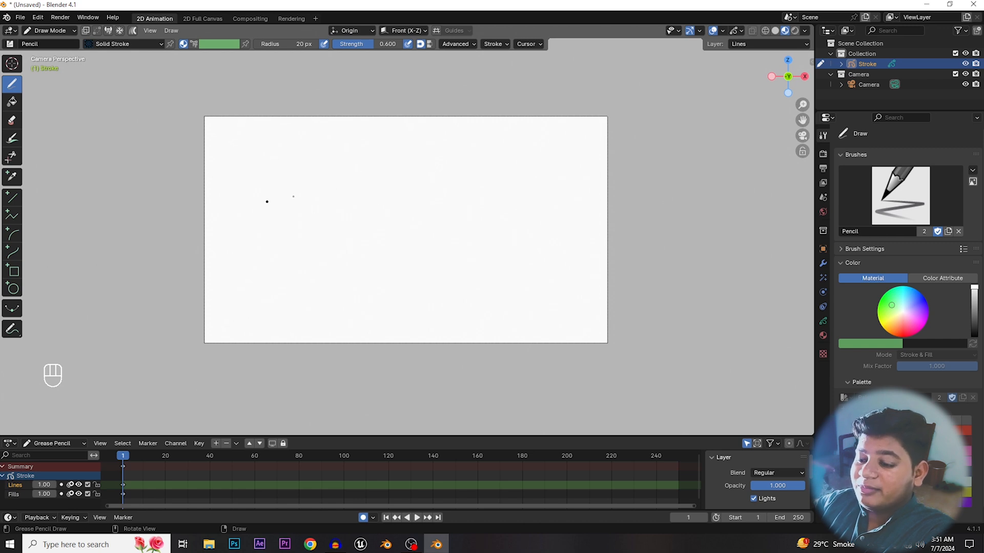
mouse_move(279, 213)
left_mouse_down()
mouse_move(275, 191)
mouse_move(311, 185)
mouse_move(292, 260)
mouse_move(342, 216)
left_mouse_up()
mouse_move(348, 142)
left_mouse_down()
mouse_move(343, 164)
mouse_move(367, 134)
mouse_move(352, 127)
left_mouse_up()
mouse_move(410, 131)
left_mouse_down()
mouse_move(408, 140)
mouse_move(482, 62)
left_mouse_up()
key("ctrl+z")
key("ctrl+z")
key("ctrl+z")
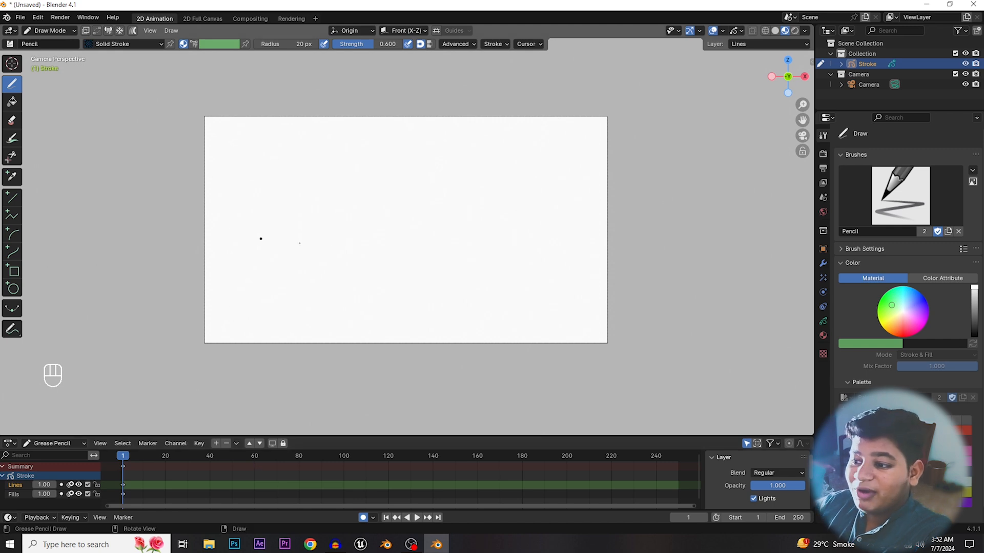
- Switch the stroke object to Object Mode, to Edit Mode, and back to Draw Mode
scroll(378, 240, "up", 1)
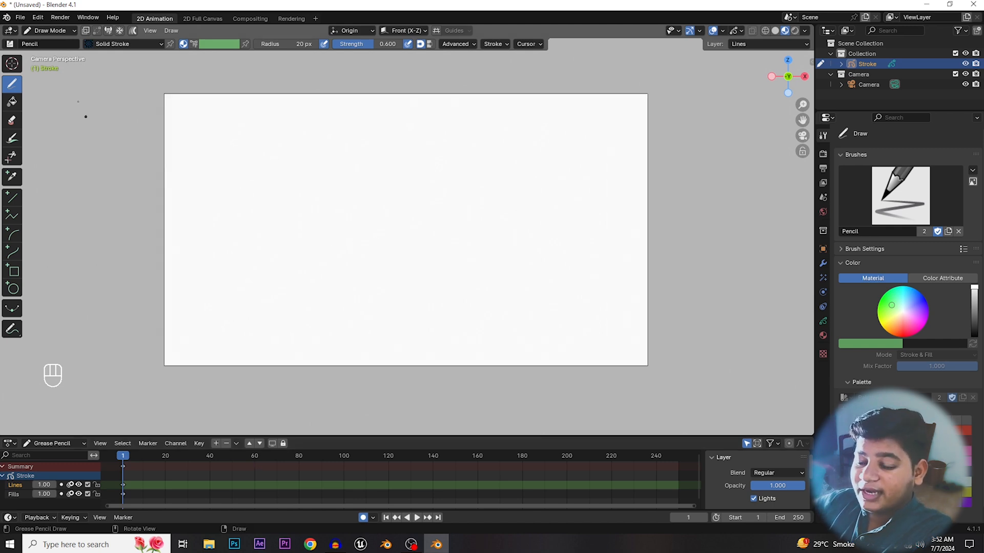
left_click(60, 32)
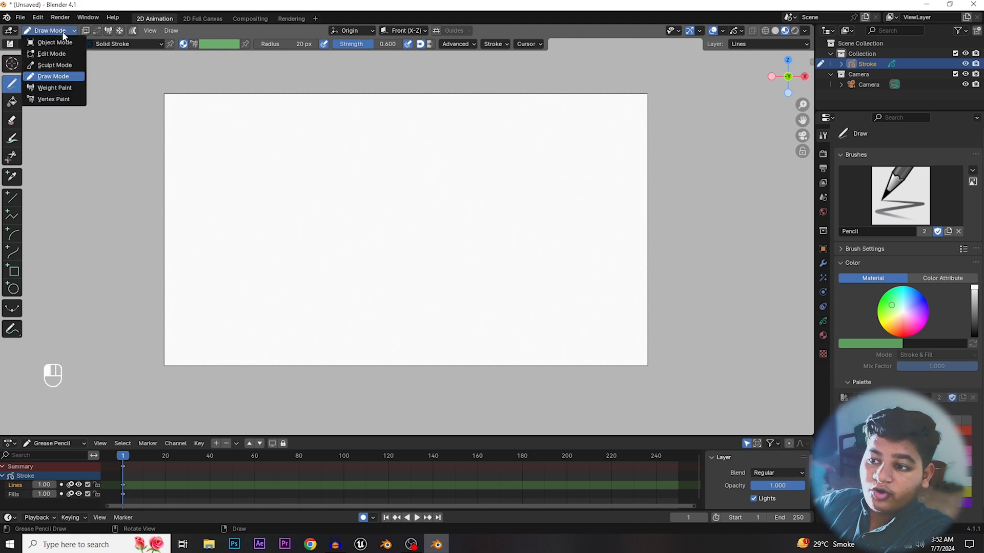
left_click(54, 42)
left_click(51, 30)
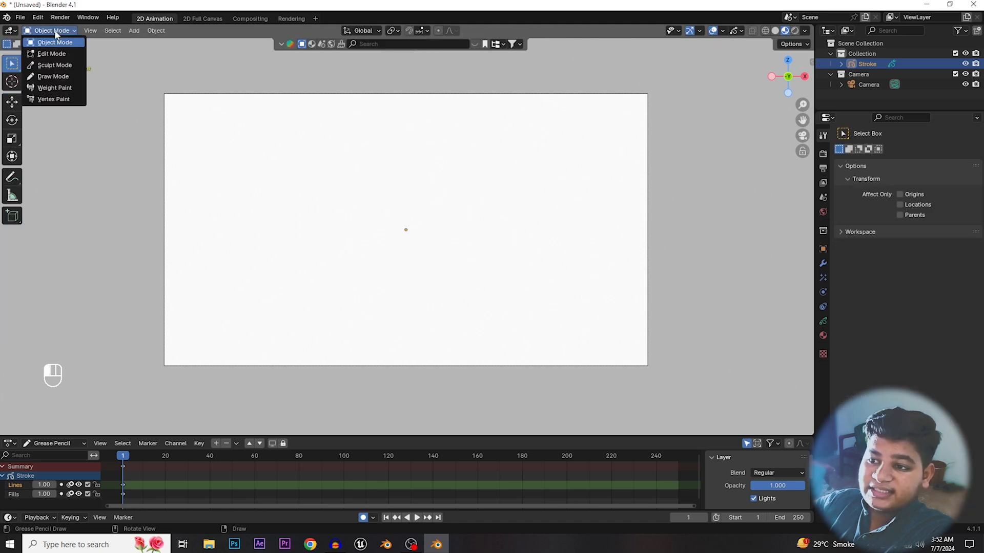
left_click(51, 52)
left_click(57, 28)
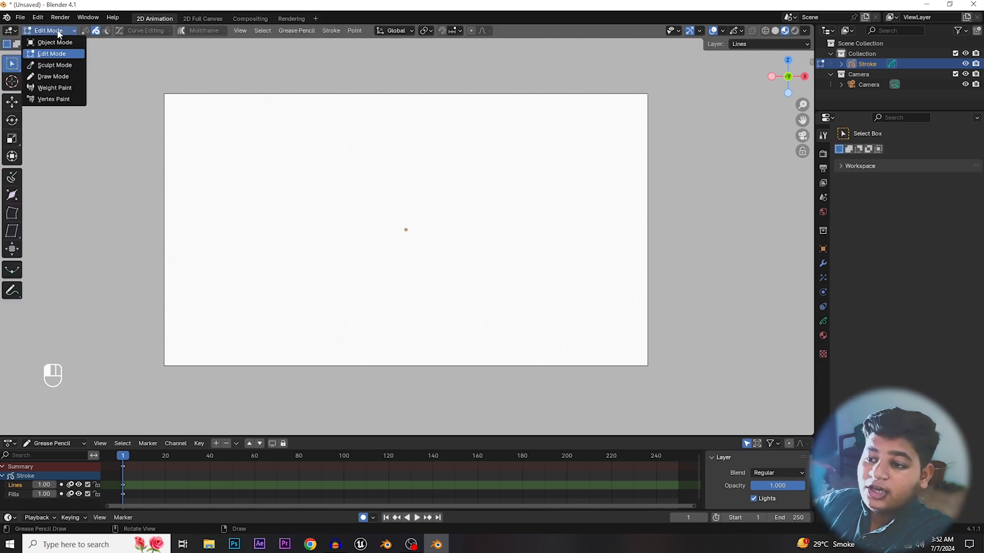
left_click(51, 76)
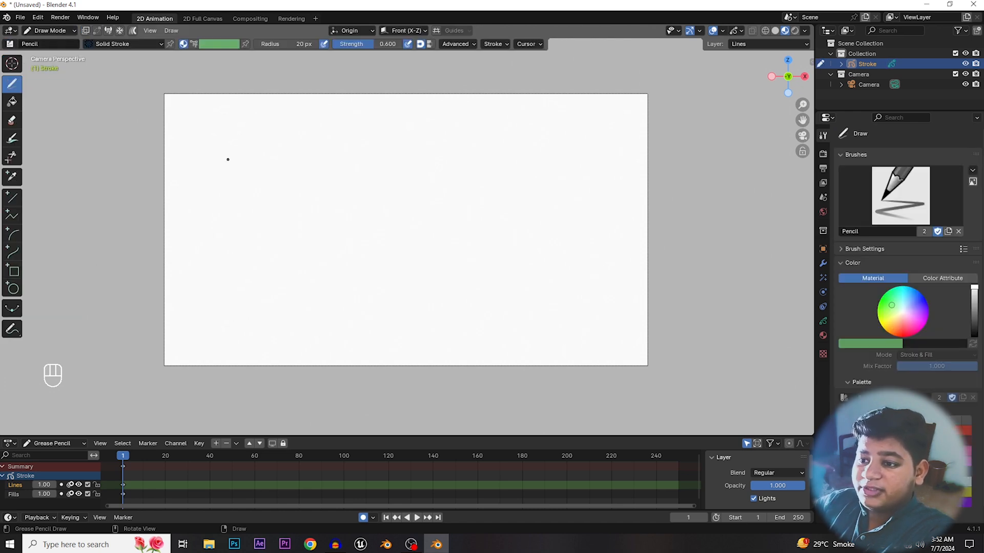
- Try the Airbrush with a curvy freehand stroke across the canvas, and undo the stroke
left_click(10, 44)
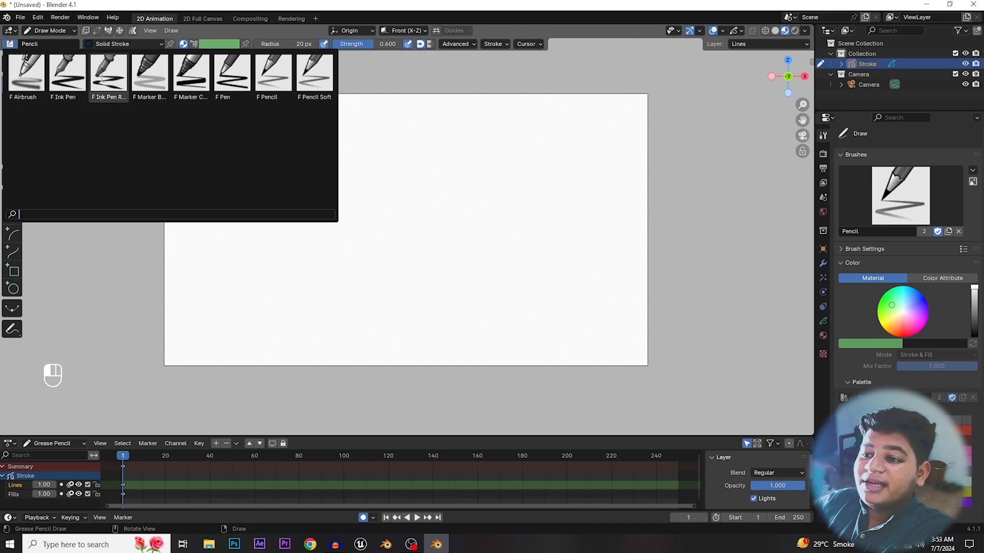
left_click(23, 72)
mouse_move(342, 151)
left_mouse_down()
mouse_move(259, 174)
mouse_move(445, 248)
mouse_move(530, 210)
left_mouse_up()
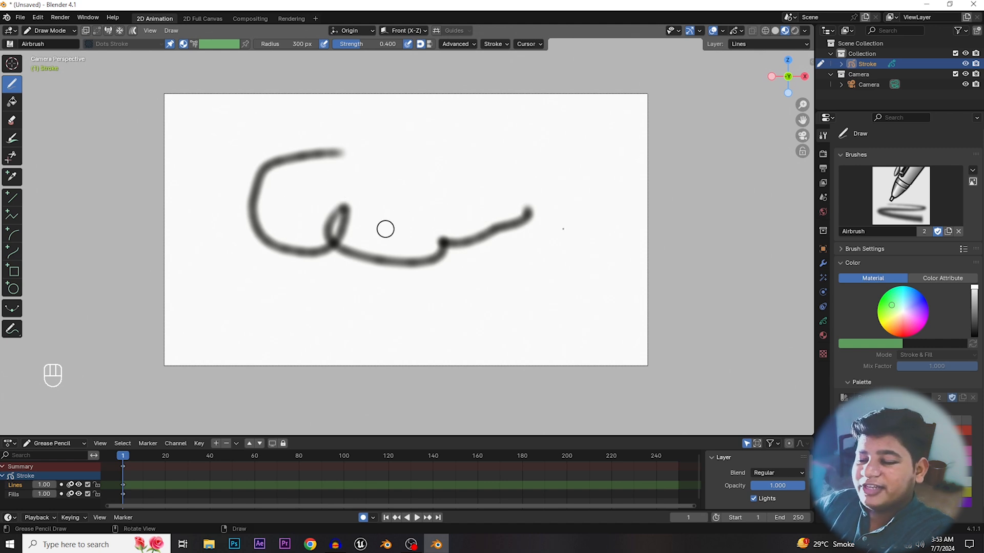
key("ctrl+z")
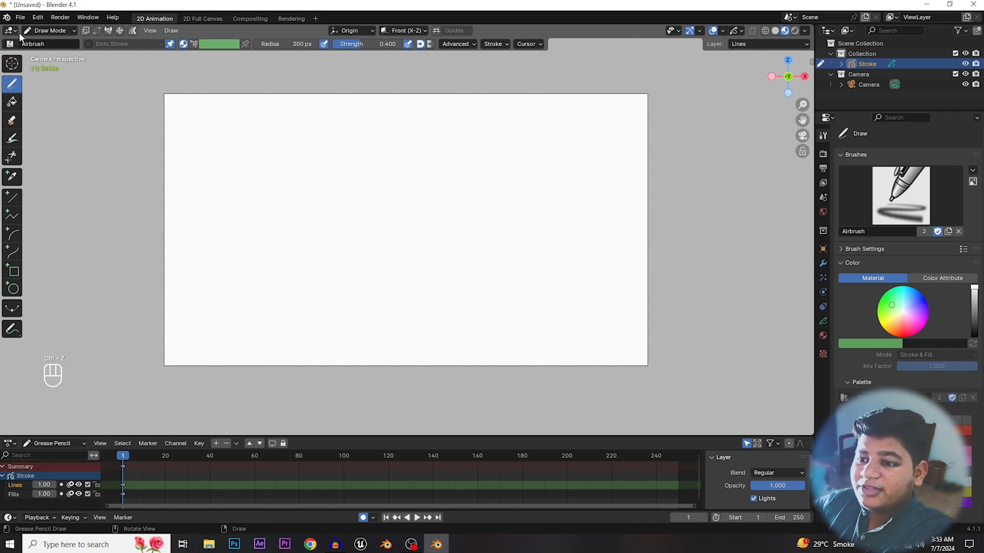
- Try the Ink Pen brush with a looping stroke in the middle of the canvas, and undo it
left_click(10, 44)
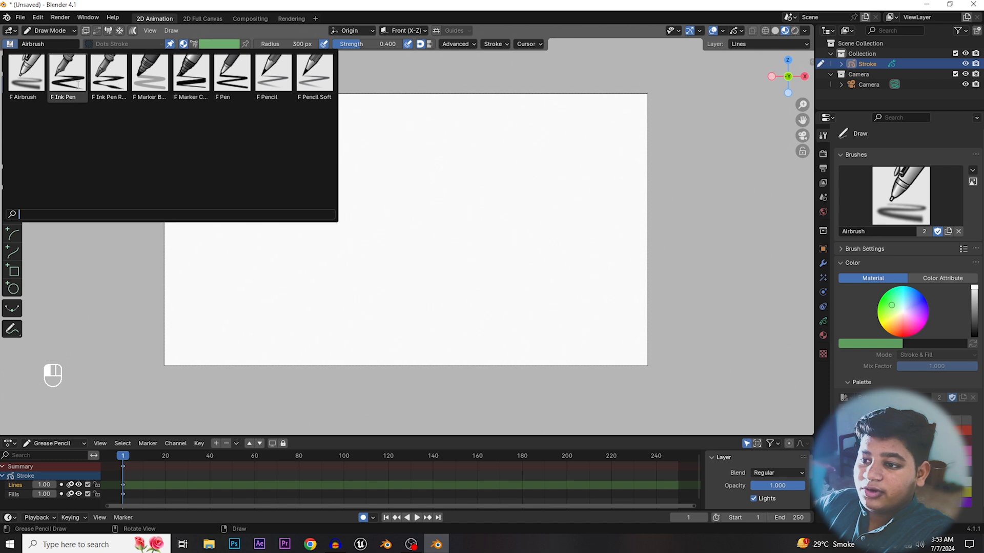
left_click(67, 71)
mouse_move(452, 173)
left_mouse_down()
mouse_move(336, 172)
mouse_move(440, 218)
left_mouse_up()
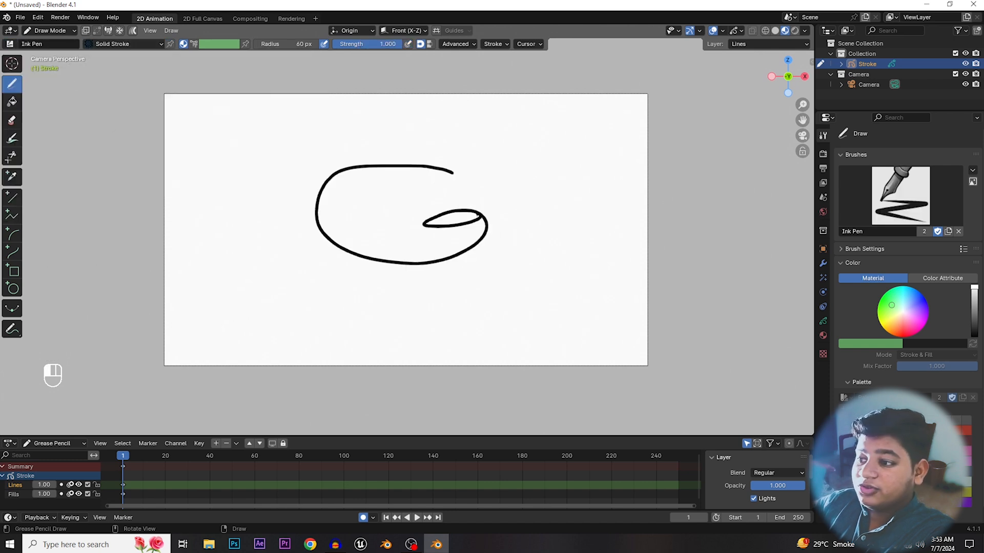
key("ctrl+z")
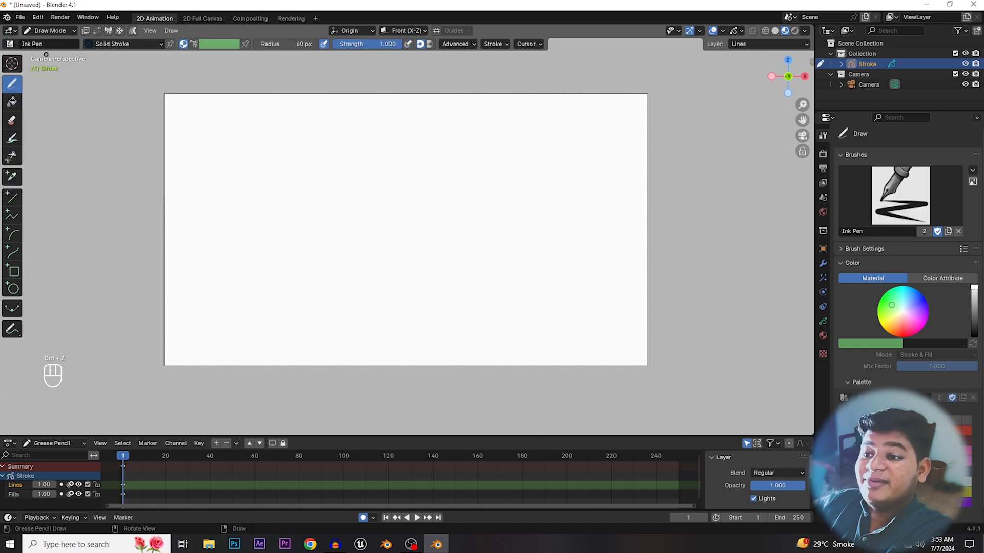
- Try the Marker Bold brush with freehand strokes on the canvas, and undo them
left_click(9, 44)
left_click(149, 82)
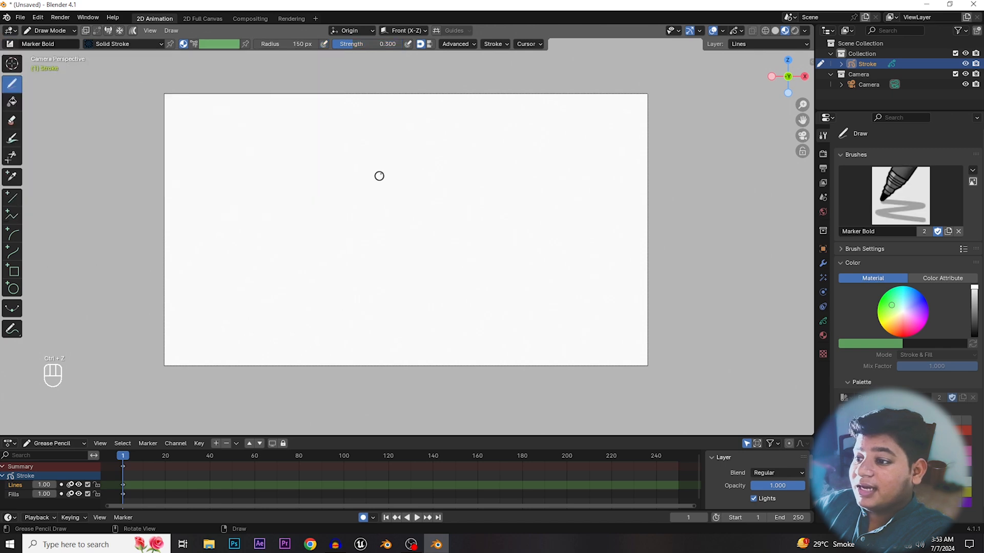
left_click_drag(386, 164, 355, 269)
left_click_drag(421, 266, 433, 231)
key("ctrl+z")
- Try the Marker Chisel brush with long freehand strokes on the canvas, and undo them
left_click(10, 44)
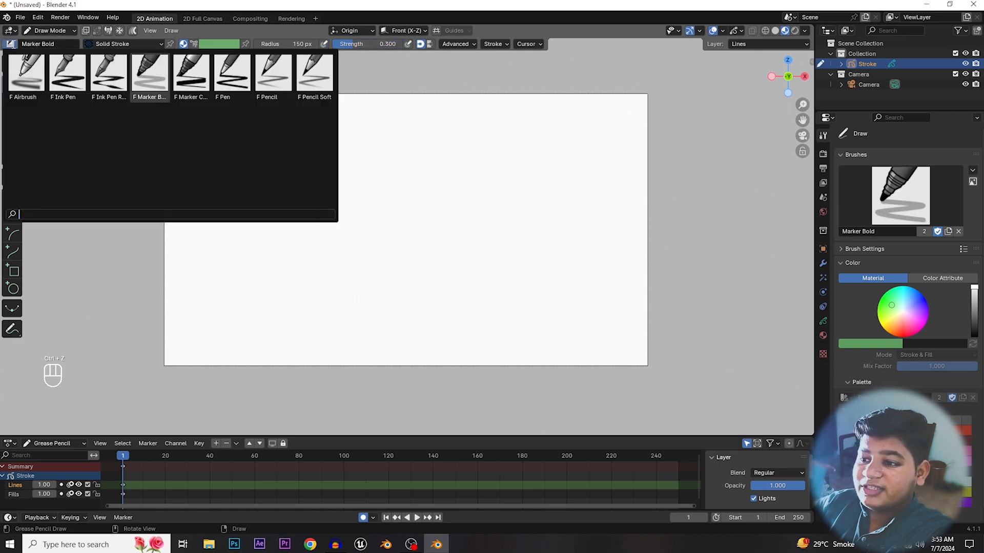
left_click(205, 74)
mouse_move(436, 194)
left_mouse_down()
mouse_move(522, 319)
mouse_move(477, 221)
mouse_move(258, 272)
left_mouse_up()
mouse_move(219, 333)
left_mouse_down()
mouse_move(81, 275)
mouse_move(515, 251)
left_mouse_up()
key("ctrl+z")
key("ctrl+z")
key("ctrl+z")
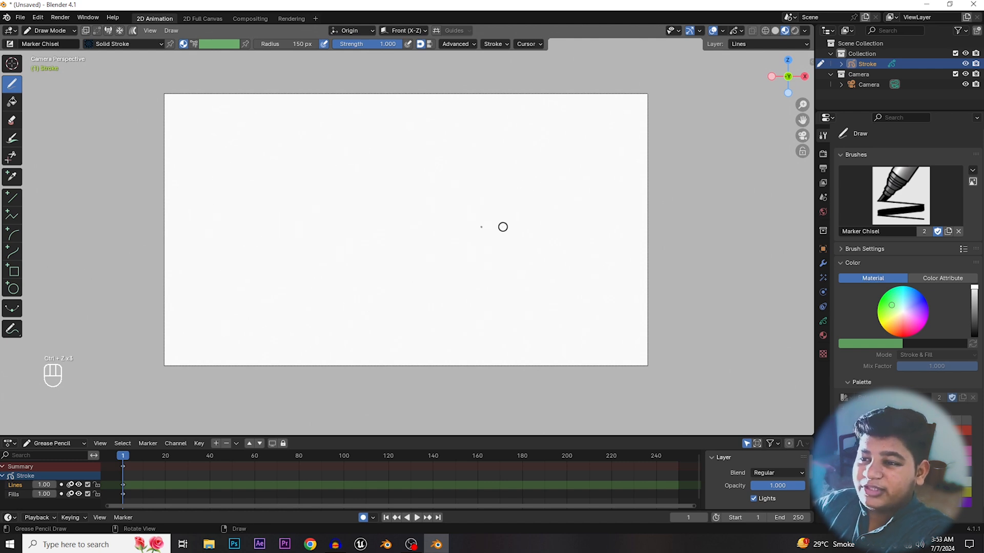
- Draw a tilted letter A with the Ink Pen brush on the canvas's left half at frame 1
left_click(17, 47)
left_click(64, 74)
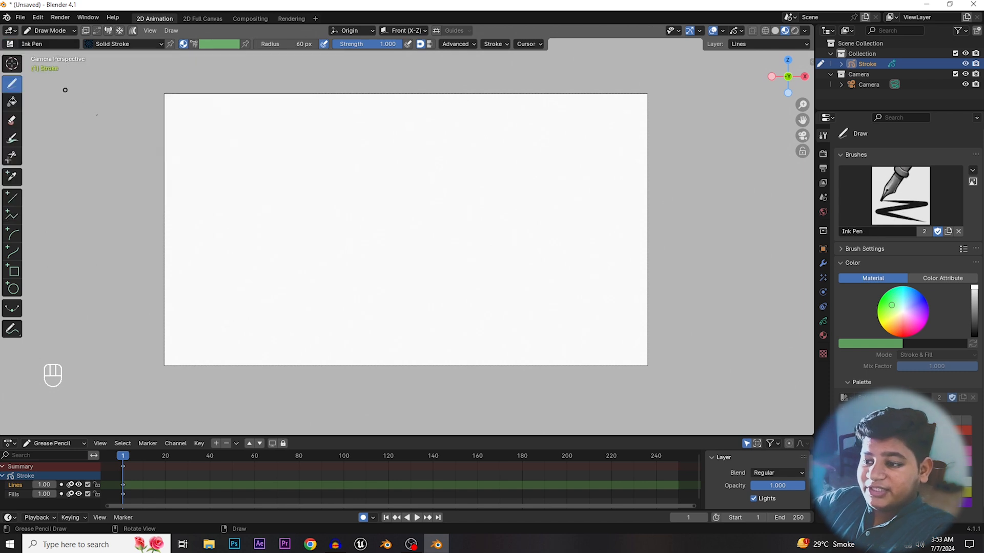
scroll(386, 211, "up", 2)
scroll(390, 212, "down", 1)
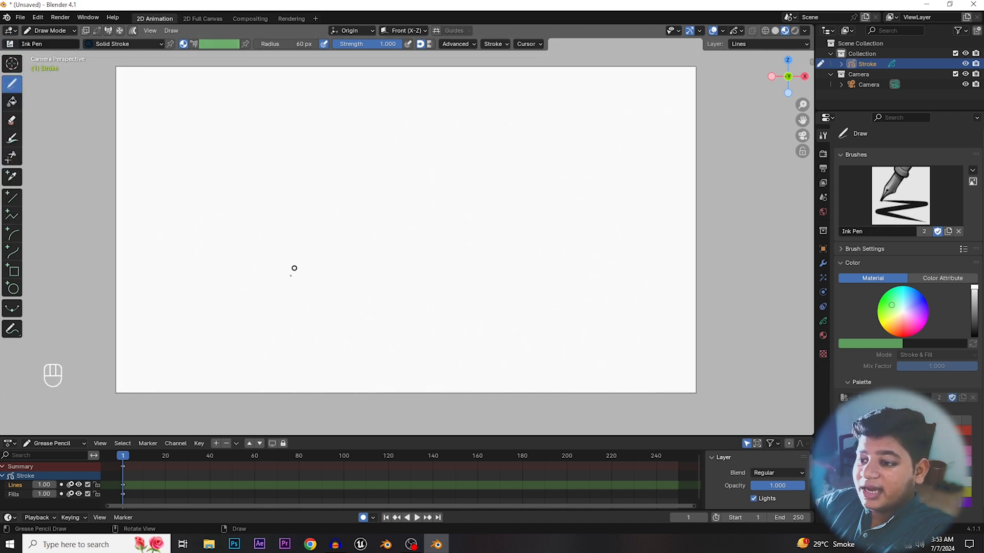
mouse_move(295, 312)
left_mouse_down()
mouse_move(226, 177)
mouse_move(303, 197)
mouse_move(362, 286)
left_mouse_up()
left_click_drag(249, 242, 316, 223)
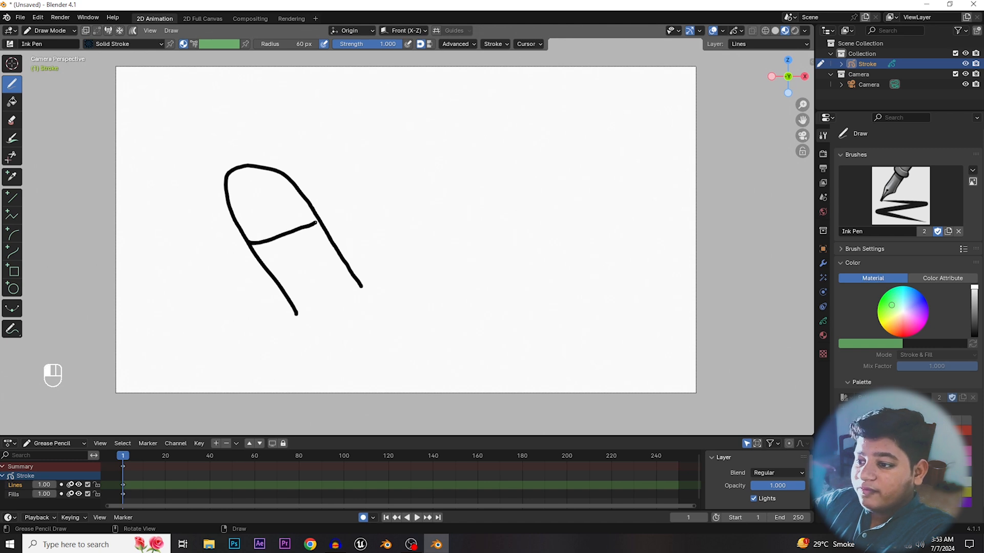
- Draw a tilted letter L beside the A's position at frame 5 with the Ink Pen brush
key("space")
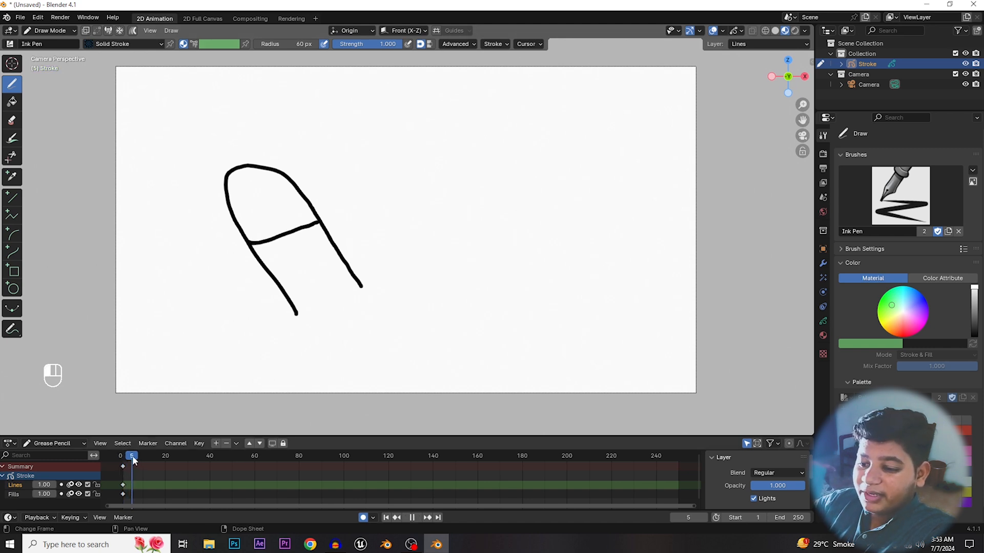
left_click_drag(132, 456, 132, 456)
mouse_move(312, 144)
left_mouse_down()
mouse_move(364, 265)
mouse_move(453, 236)
left_mouse_up()
- Draw a tilted, dotted letter i beside the L's position at frame 10
left_click_drag(134, 455, 142, 457)
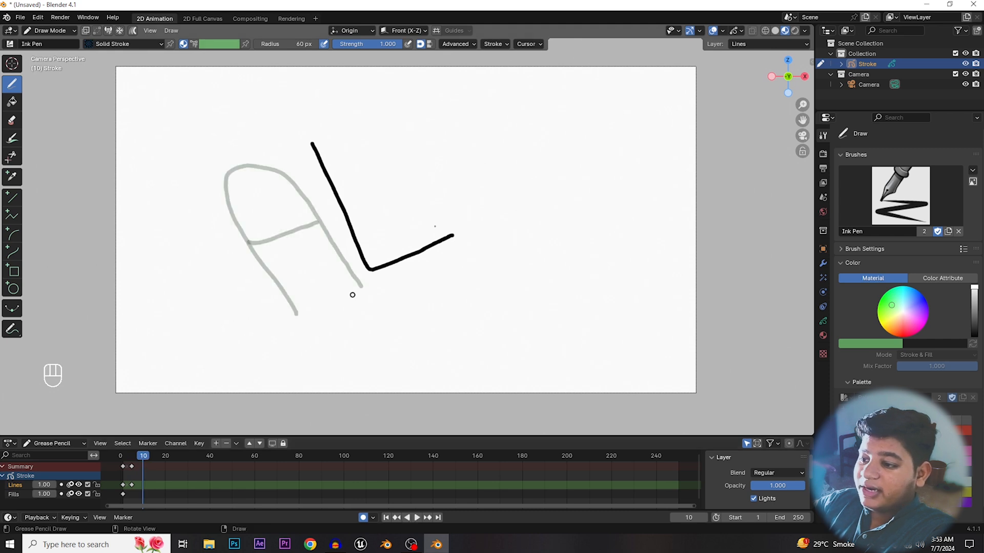
left_click_drag(396, 112, 478, 232)
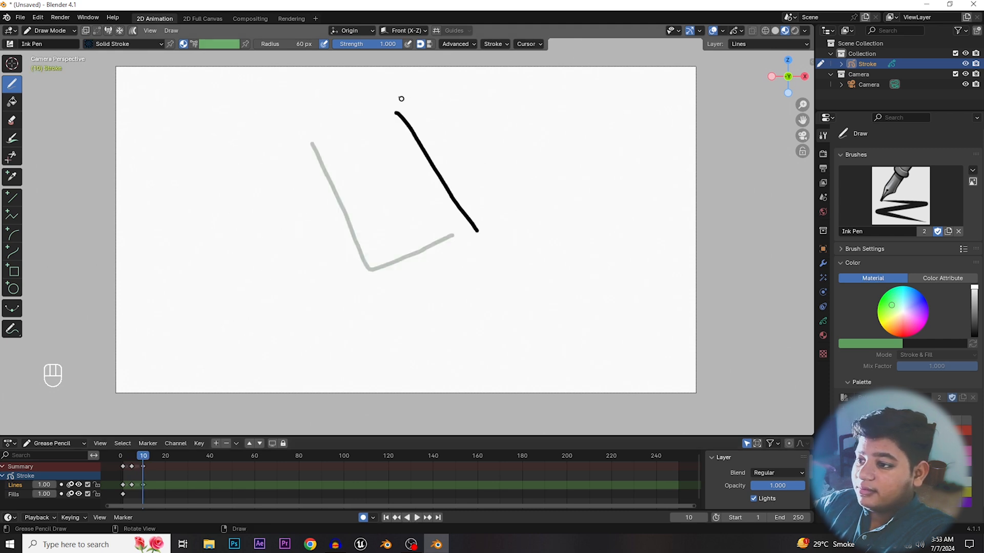
left_click_drag(388, 95, 389, 99)
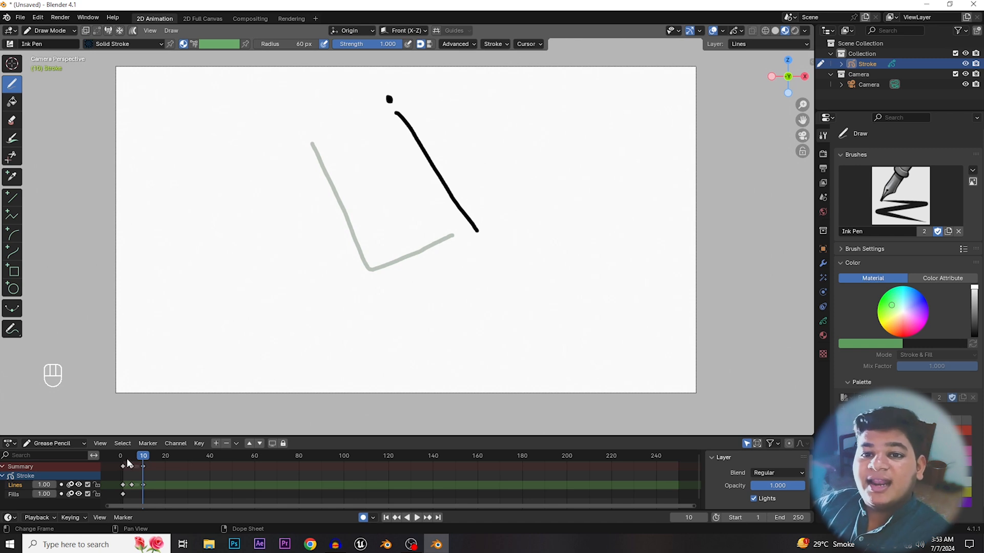
- Play the frame-by-frame letter animation from its start, and stop playback after the last drawing
key("space")
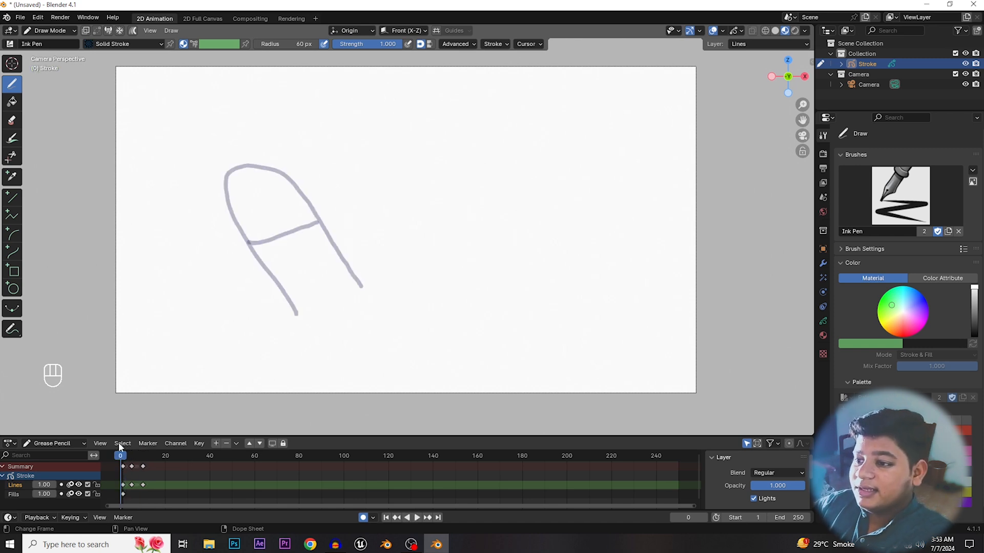
key("space")
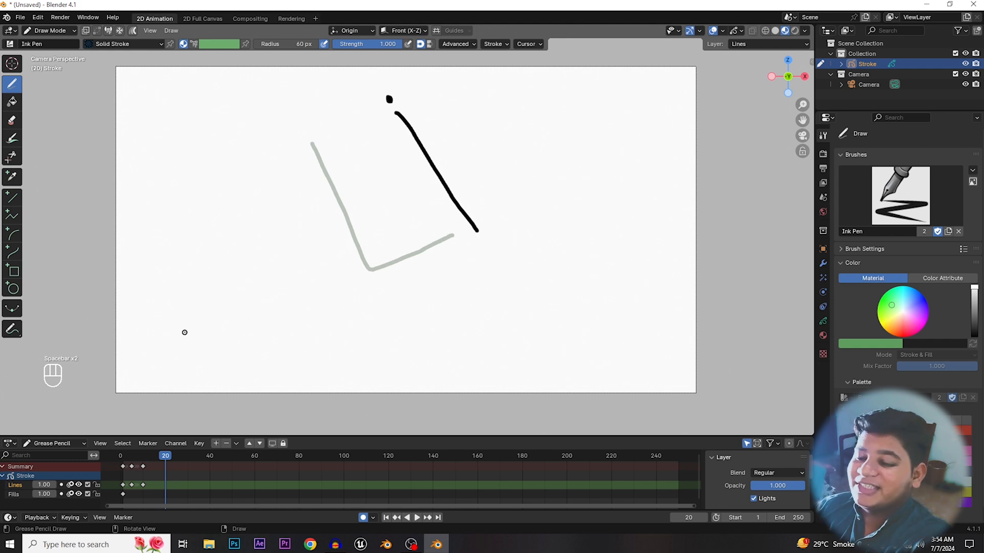
- Delete all the keyframes of the letter animation from the timeline, and return the playhead to frame 0
left_click_drag(152, 463, 114, 512)
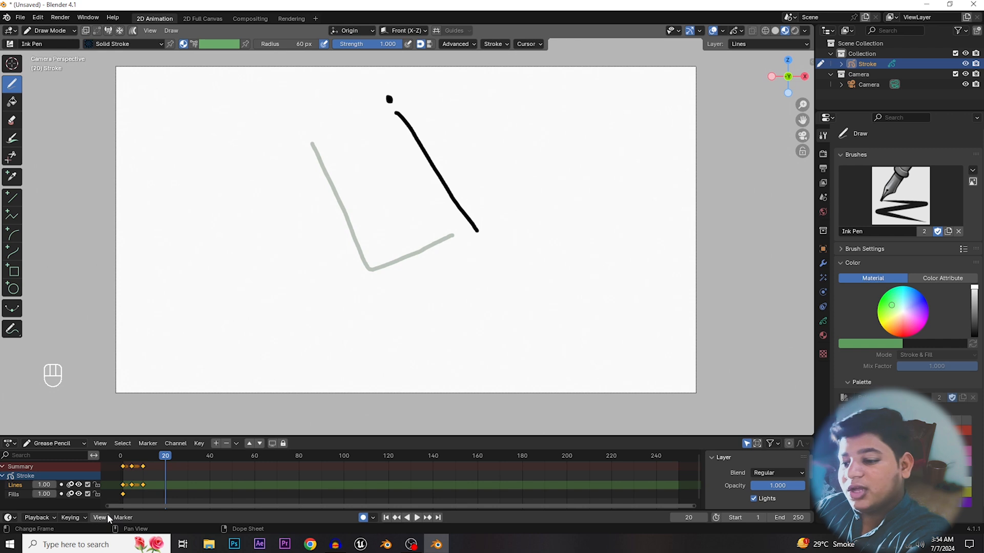
key("Delete")
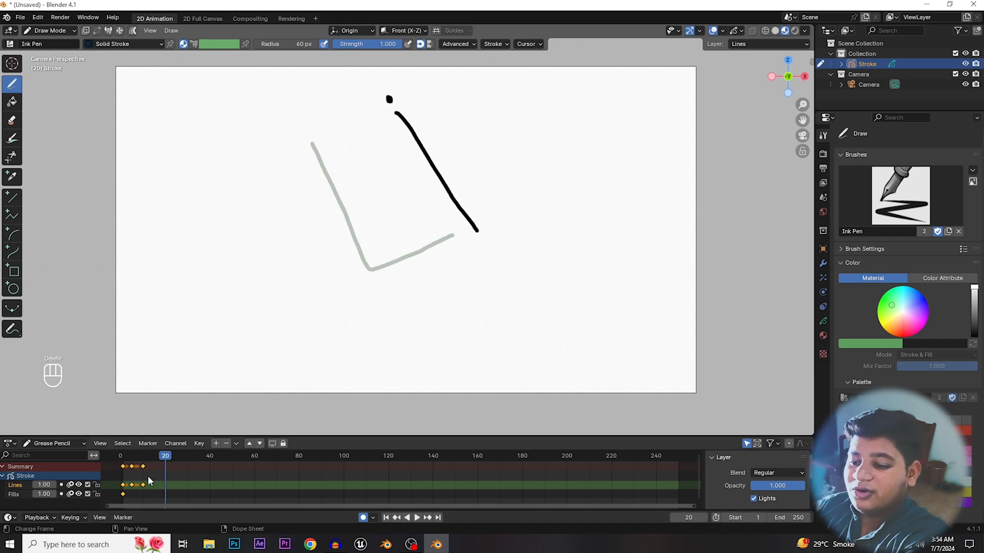
key("Delete")
left_click_drag(138, 454, 121, 456)
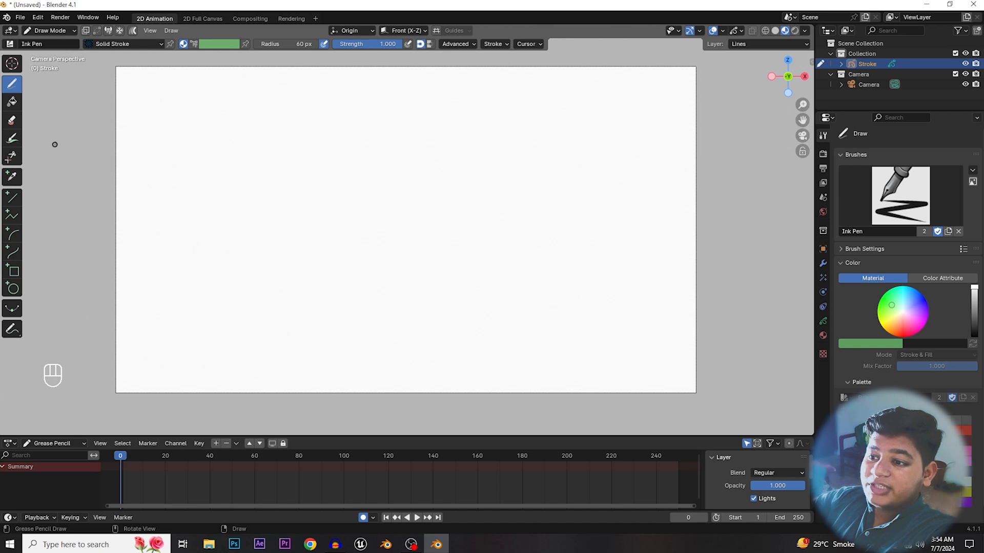
- Try the Squares Stroke material with a loose looping stroke across the canvas, and undo the stroke
left_click(149, 45)
left_click(97, 78)
mouse_move(260, 143)
left_mouse_down()
mouse_move(351, 202)
mouse_move(451, 185)
mouse_move(520, 241)
left_mouse_up()
key("ctrl+z")
mouse_move(256, 142)
left_mouse_down()
mouse_move(231, 220)
mouse_move(576, 215)
left_mouse_up()
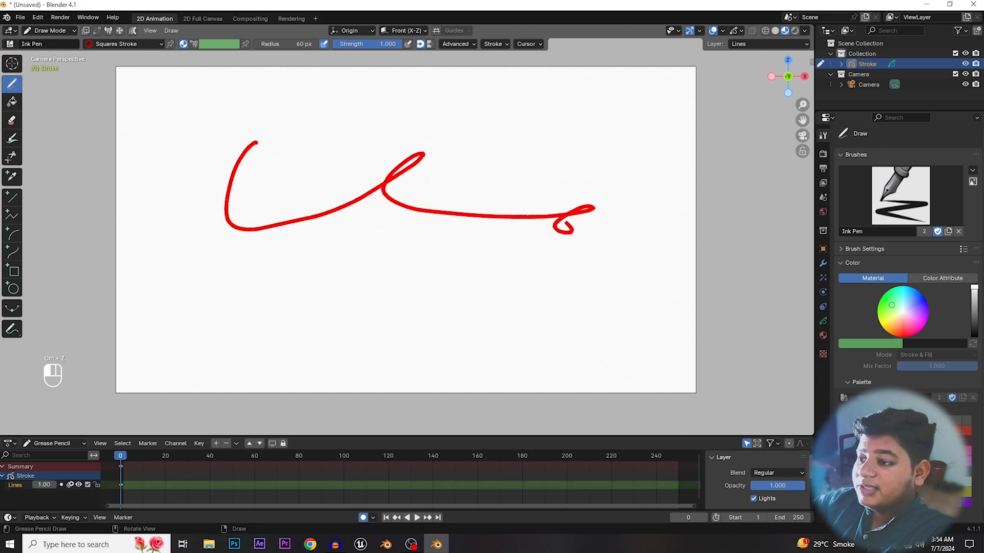
scroll(488, 216, "up", 3)
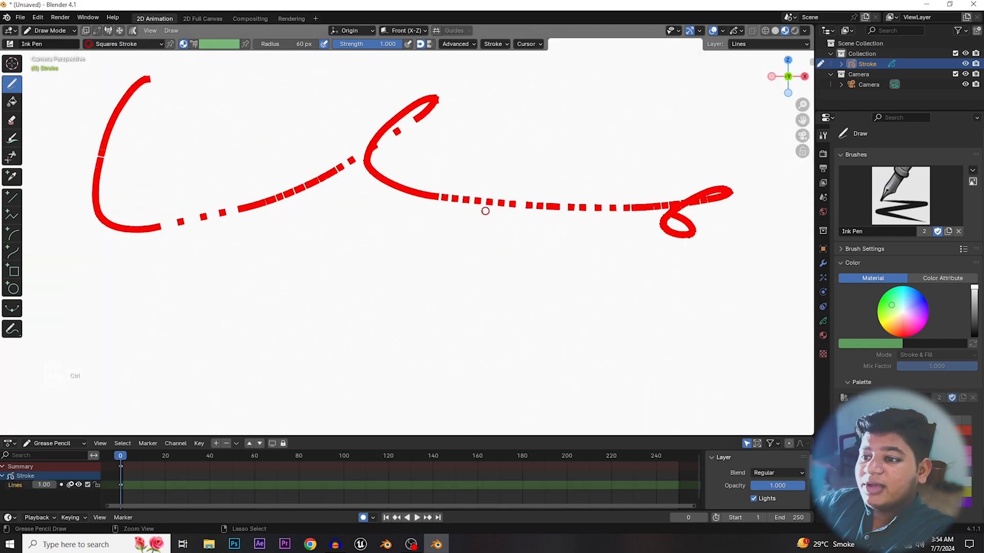
key("ctrl+z")
- Restore the Solid Stroke material, test it with a slanted stroke on the canvas's left side, and undo that stroke
left_click(153, 45)
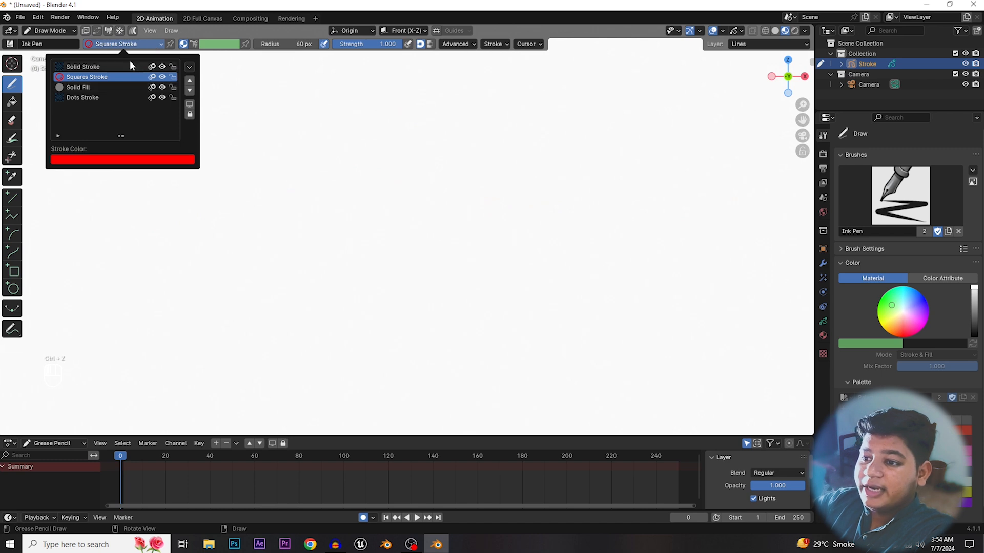
left_click(82, 67)
scroll(310, 132, "down", 3)
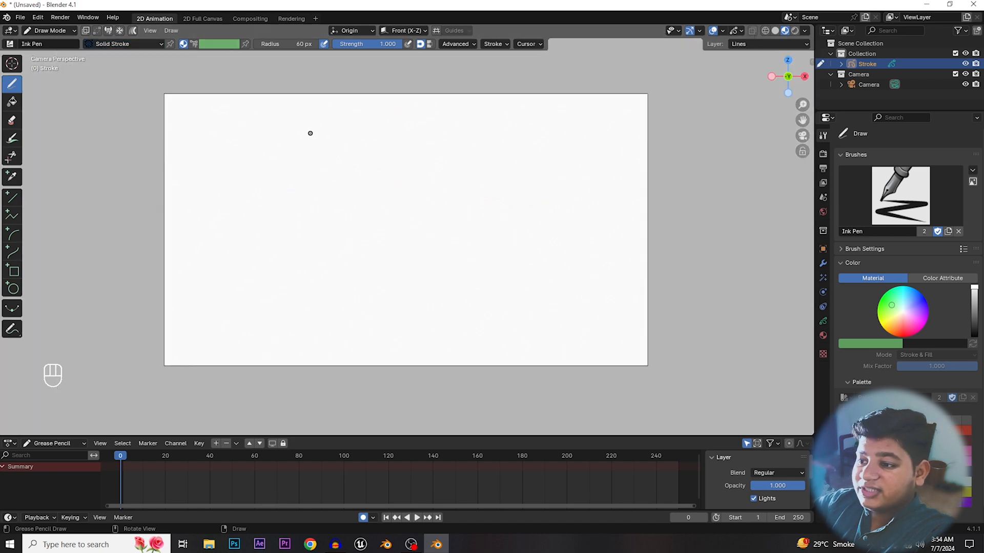
mouse_move(137, 113)
left_mouse_down()
mouse_move(198, 263)
mouse_move(241, 323)
left_mouse_up()
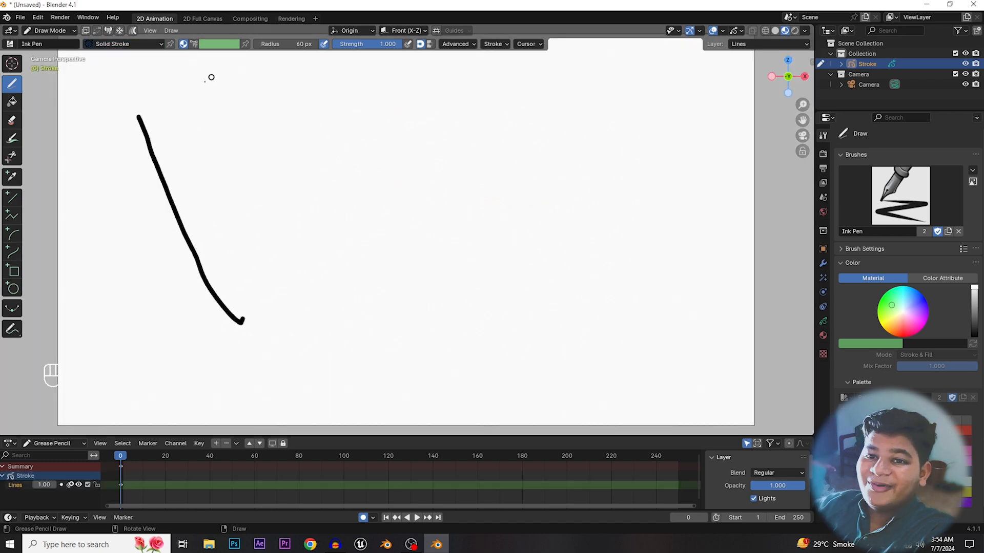
key("ctrl+z")
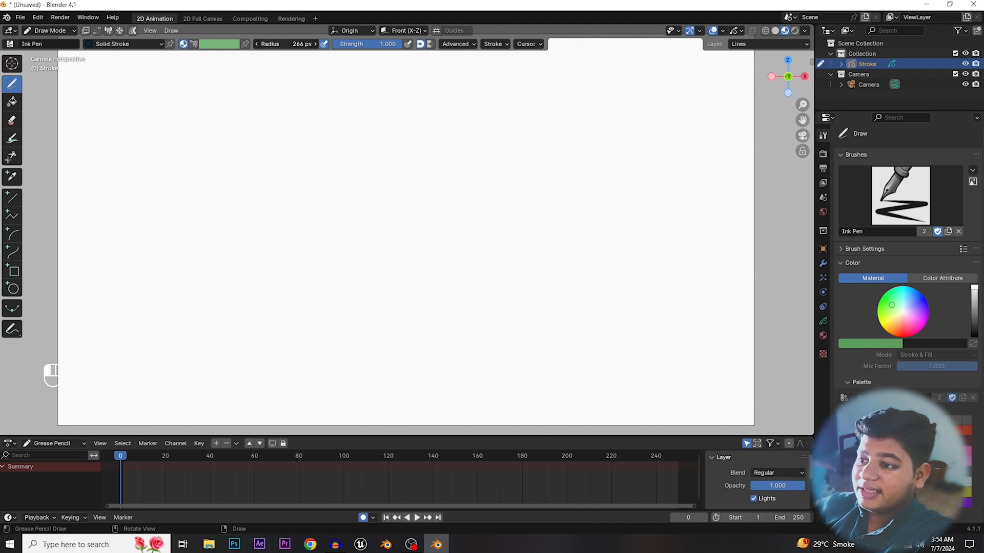
- Set the Ink Pen radius to 499 px, test it with a thick curved stroke, and undo the stroke
left_click_drag(285, 44, 404, 44)
mouse_move(132, 164)
left_mouse_down()
mouse_move(395, 269)
mouse_move(438, 259)
left_mouse_up()
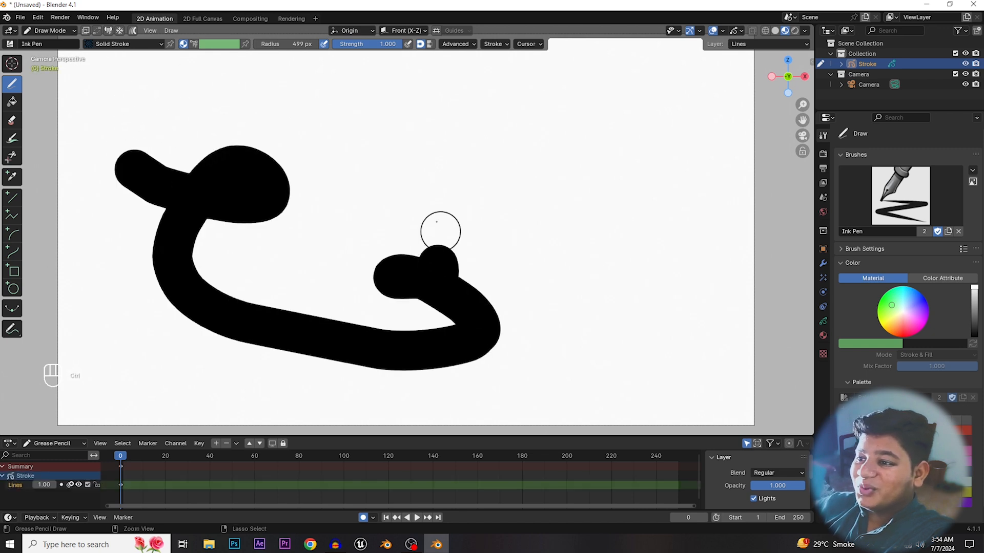
key("ctrl+z")
- Compare a pale winding stroke at strength 0.391 with an opaque black stroke at higher strength on the canvas's left
left_click_drag(373, 48, 336, 48)
mouse_move(378, 136)
left_mouse_down()
mouse_move(349, 141)
mouse_move(207, 225)
mouse_move(310, 326)
mouse_move(484, 223)
mouse_move(609, 102)
mouse_move(582, 299)
mouse_move(683, 275)
mouse_move(682, 266)
left_mouse_up()
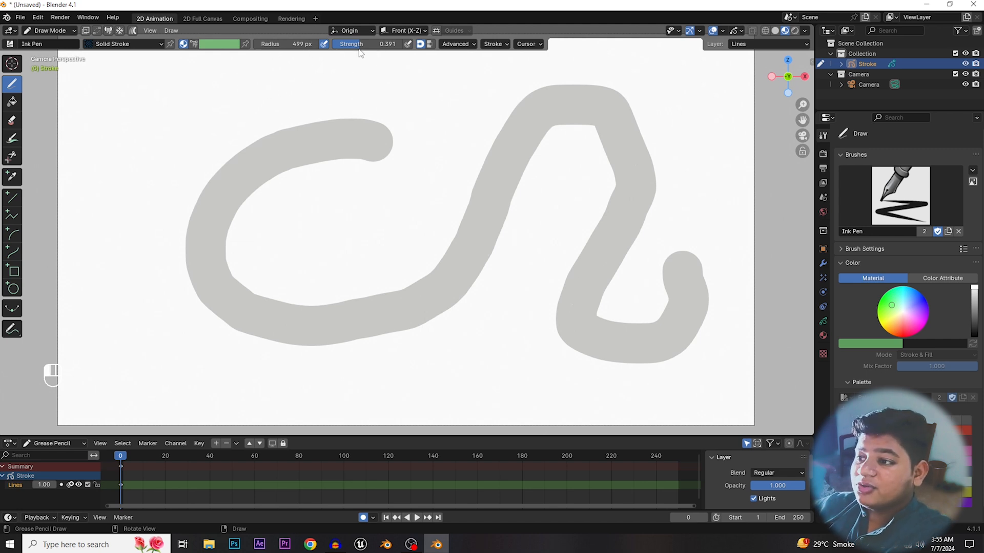
left_click_drag(360, 45, 405, 45)
mouse_move(180, 93)
left_mouse_down()
mouse_move(102, 195)
mouse_move(220, 225)
mouse_move(281, 177)
left_mouse_up()
- Set the Ink Pen strength to 0.355, and undo both test strokes to clear the canvas
mouse_move(397, 45)
left_mouse_down()
mouse_move(333, 46)
mouse_move(410, 92)
left_mouse_up()
left_click_drag(367, 45, 395, 45)
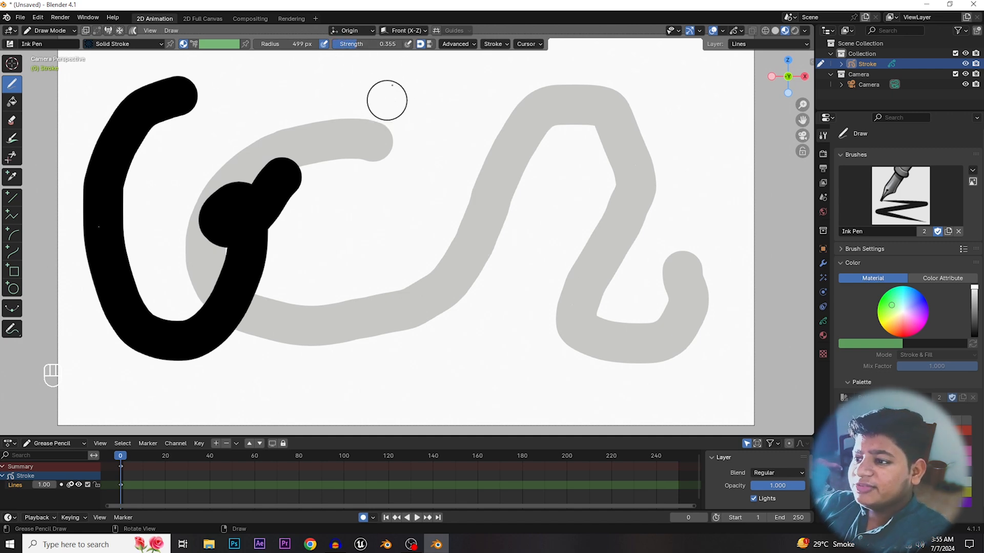
key("ctrl+z")
key("ctrl+z")
key("ctrl+z")
key("ctrl+z")
key("ctrl+z")
key("ctrl+z")
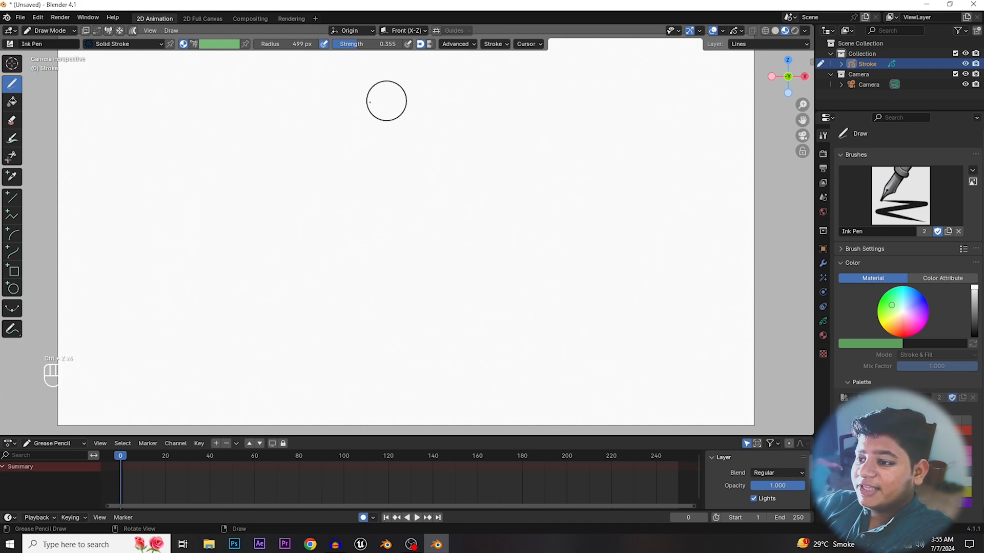
- Draw several thick, translucent freehand strokes that overlap one another across the canvas with the Ink Pen
left_click_drag(385, 99, 556, 285)
left_click_drag(438, 145, 500, 174)
left_click_drag(423, 108, 543, 254)
mouse_move(174, 86)
left_mouse_down()
mouse_move(146, 100)
mouse_move(329, 275)
mouse_move(637, 199)
left_mouse_up()
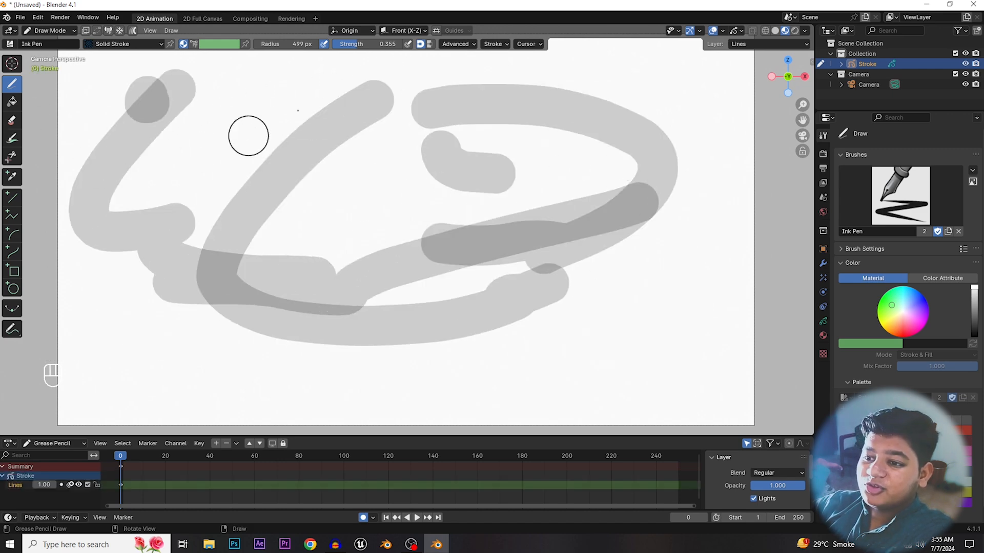
- Fade parts of the overlapping strokes on the canvas's left half with the Erase tool in Dissolve mode
left_click(12, 120)
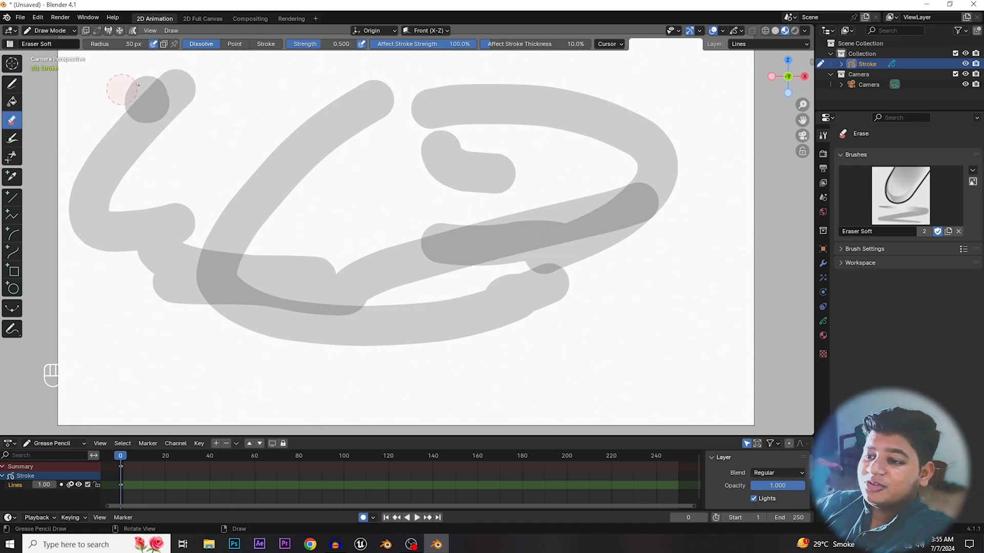
mouse_move(178, 76)
left_mouse_down()
mouse_move(218, 85)
mouse_move(110, 154)
mouse_move(132, 220)
mouse_move(281, 199)
mouse_move(333, 209)
left_mouse_up()
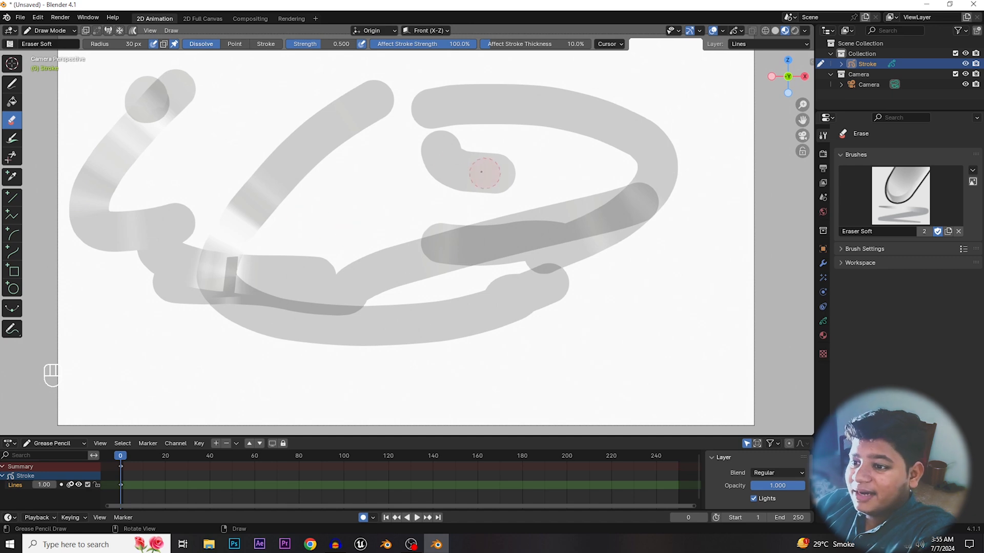
scroll(284, 155, "down", 1)
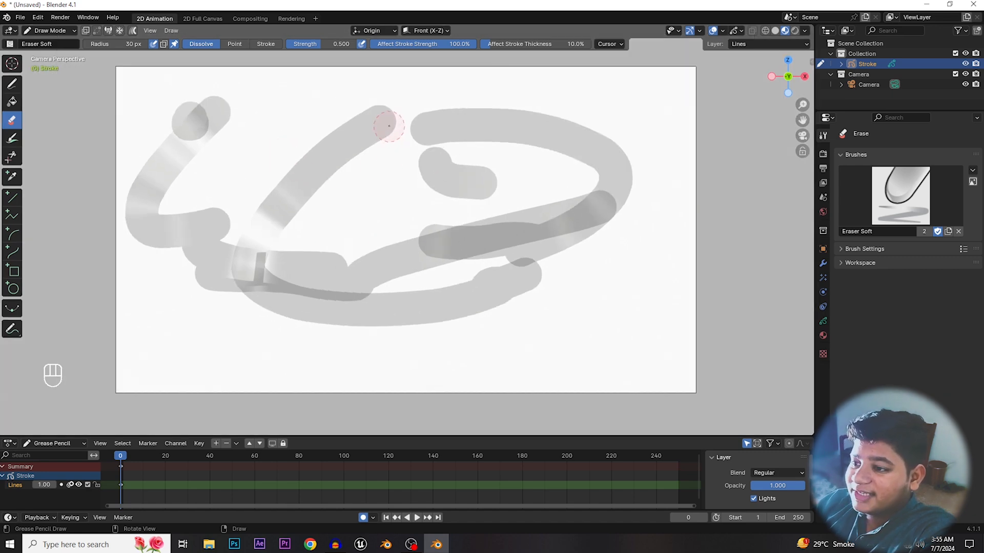
mouse_move(388, 125)
left_mouse_down()
mouse_move(246, 225)
mouse_move(232, 215)
mouse_move(259, 285)
mouse_move(374, 302)
mouse_move(366, 292)
left_mouse_up()
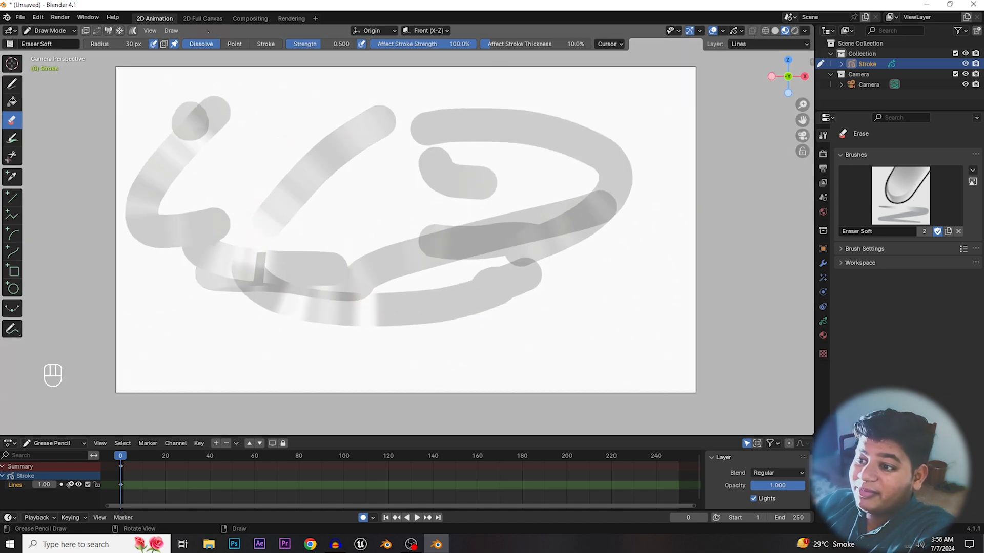
- Erase all the strokes in Point mode, enlarging the eraser radius to 500 px, and reduce the radius to 149 px
left_click(234, 44)
mouse_move(248, 105)
left_mouse_down()
mouse_move(115, 214)
mouse_move(138, 260)
mouse_move(228, 220)
mouse_move(282, 228)
mouse_move(156, 257)
mouse_move(132, 303)
mouse_move(218, 272)
mouse_move(291, 268)
mouse_move(226, 303)
mouse_move(315, 293)
mouse_move(154, 286)
mouse_move(404, 261)
mouse_move(238, 106)
left_mouse_up()
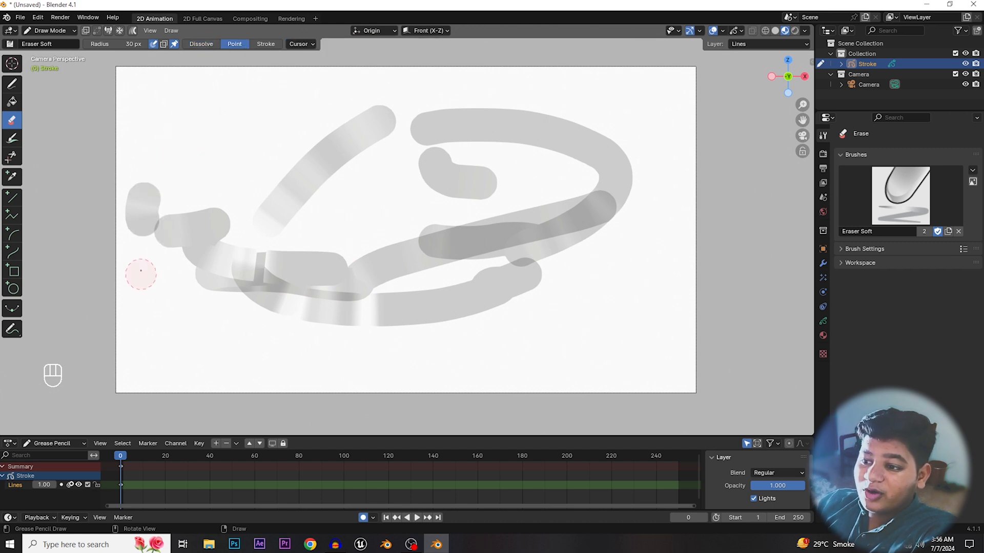
left_click_drag(115, 44, 354, 44)
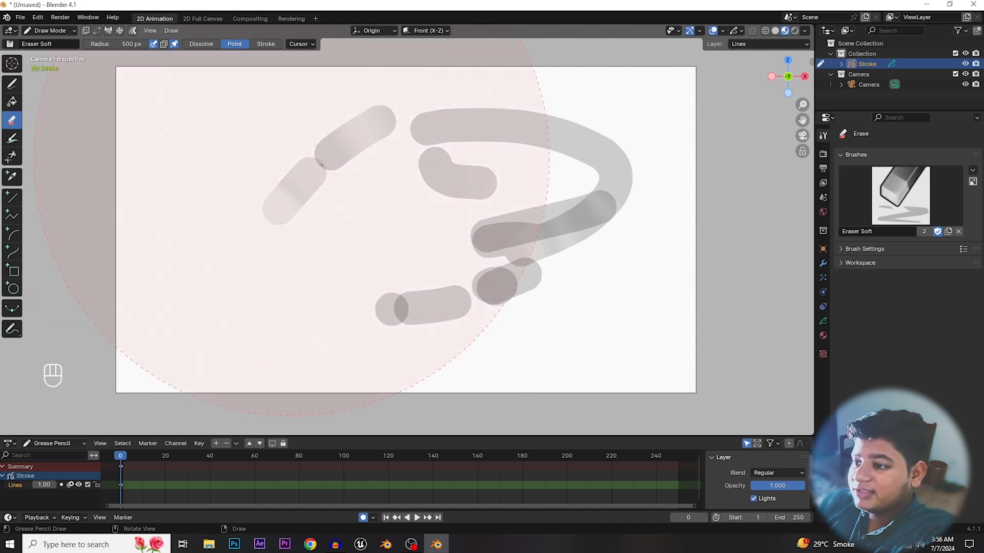
left_click(504, 198)
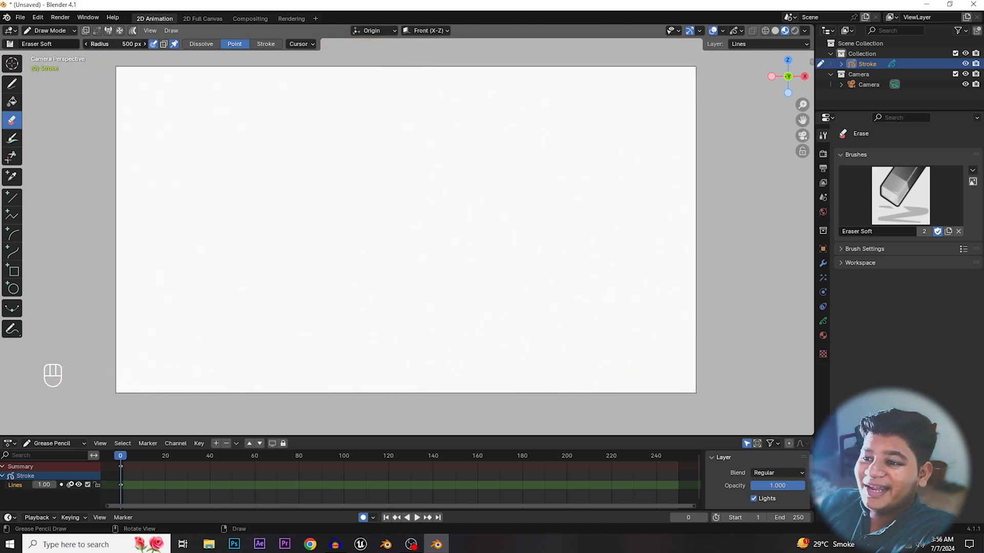
left_click_drag(109, 44, 103, 44)
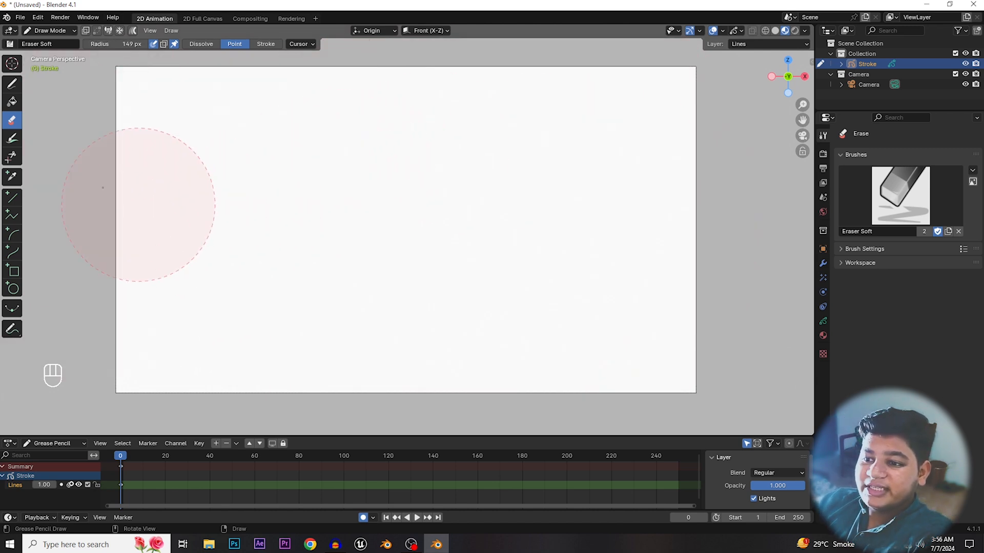
- Draw a short, slightly tilted line near the canvas centre with the Line tool, adjusting its end points before confirming
left_click(12, 176)
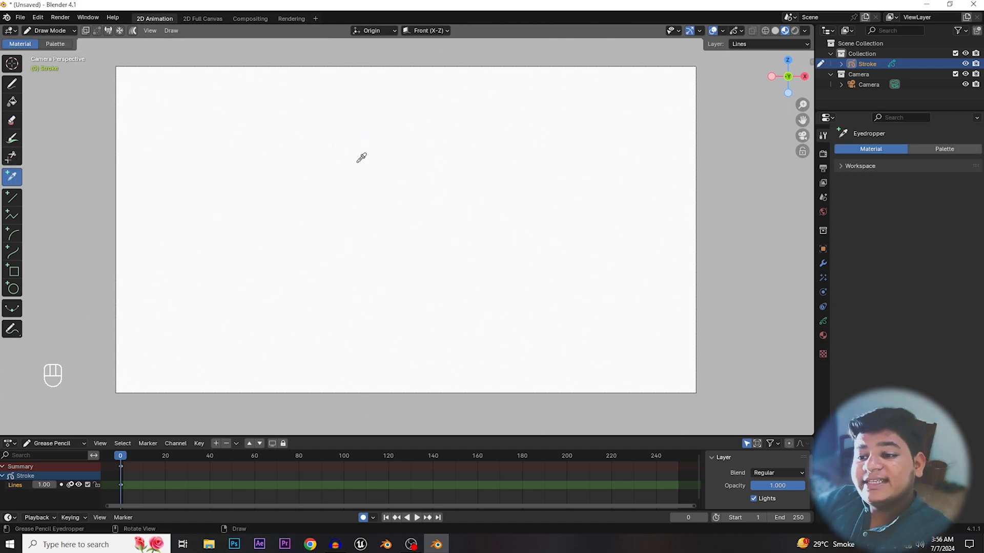
left_click(12, 197)
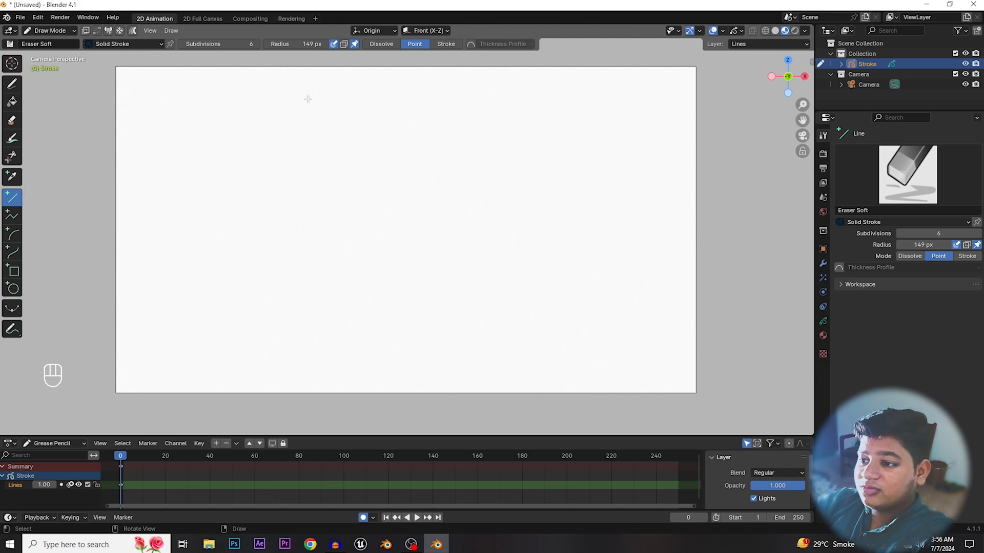
mouse_move(307, 99)
left_mouse_down()
mouse_move(330, 283)
mouse_move(355, 359)
left_mouse_up()
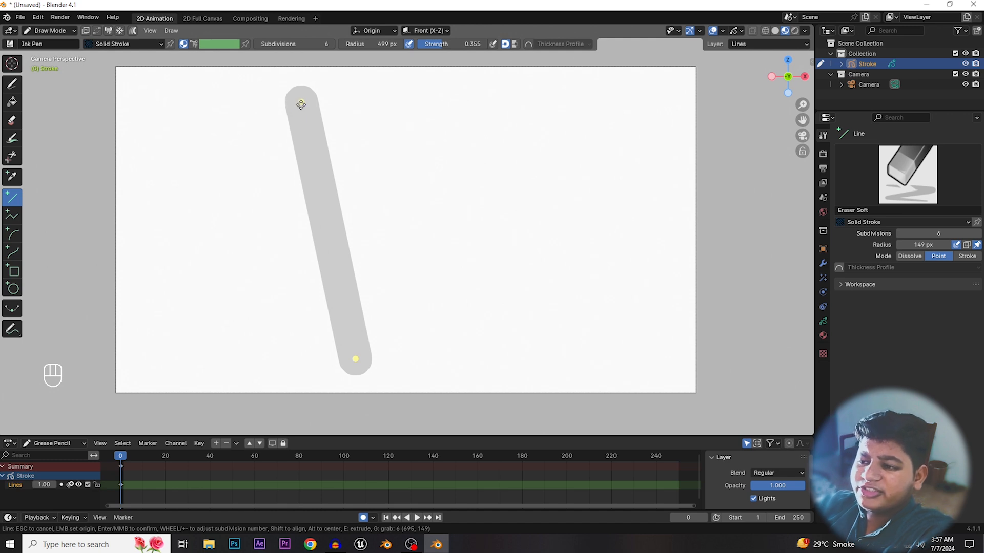
mouse_move(302, 102)
left_mouse_down()
mouse_move(261, 110)
mouse_move(144, 171)
mouse_move(641, 208)
mouse_move(474, 176)
left_mouse_up()
mouse_move(222, 170)
left_mouse_down()
mouse_move(369, 217)
mouse_move(368, 394)
mouse_move(344, 362)
mouse_move(342, 335)
mouse_move(361, 123)
left_mouse_up()
key("ctrl")
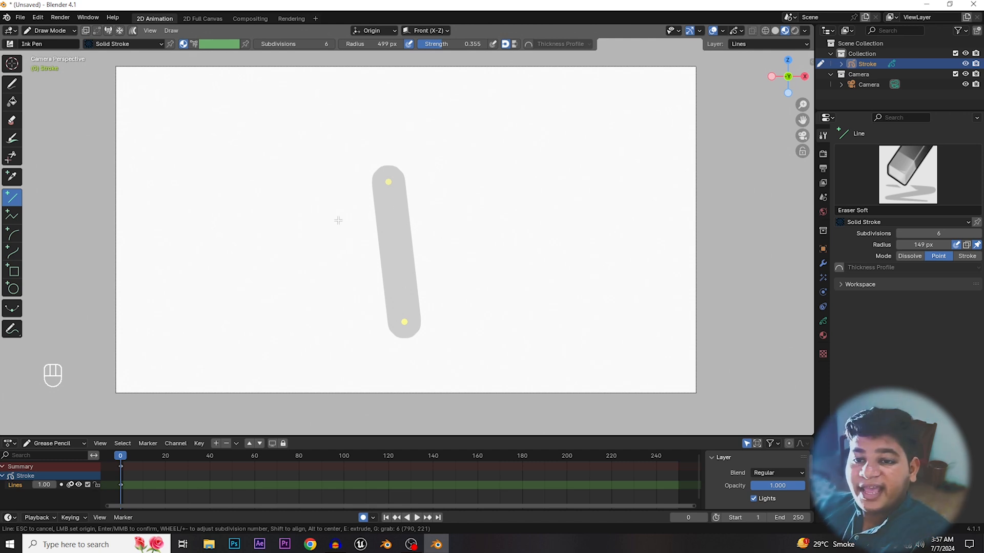
key("Return")
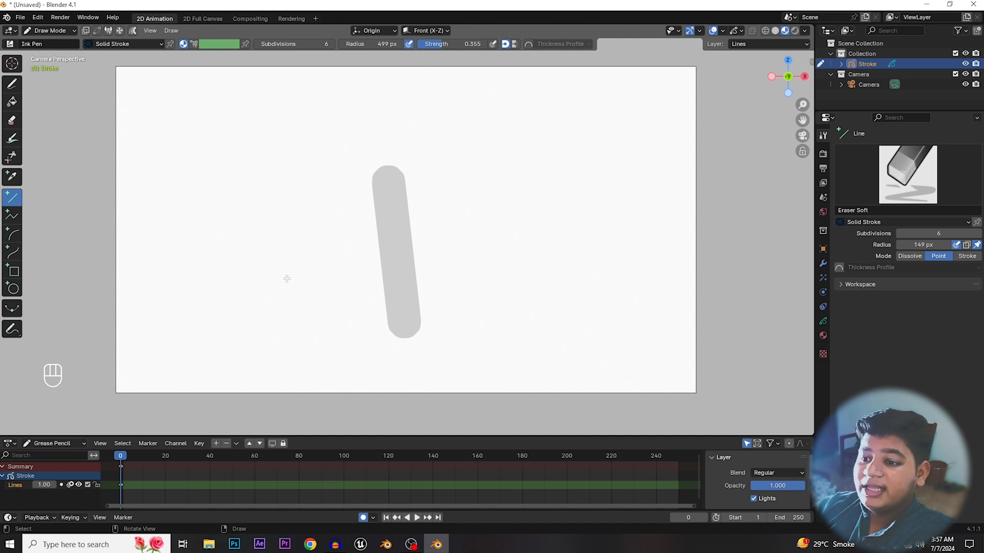
- Erase the tilted line, and draw a four-point, N-shaped zigzag on the canvas's left half with the Polyline tool
left_click(12, 120)
left_click_drag(318, 202, 395, 362)
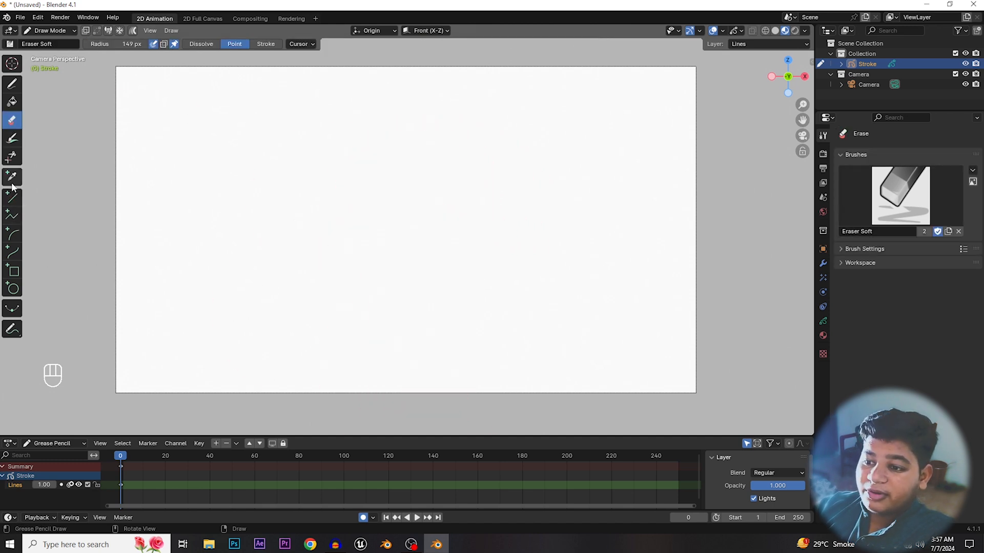
left_click(13, 217)
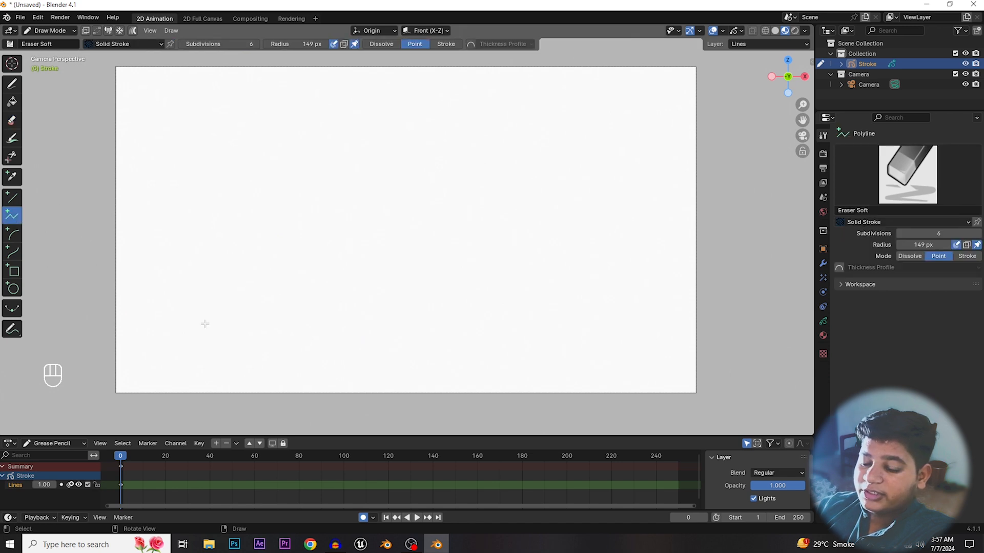
left_click(167, 337)
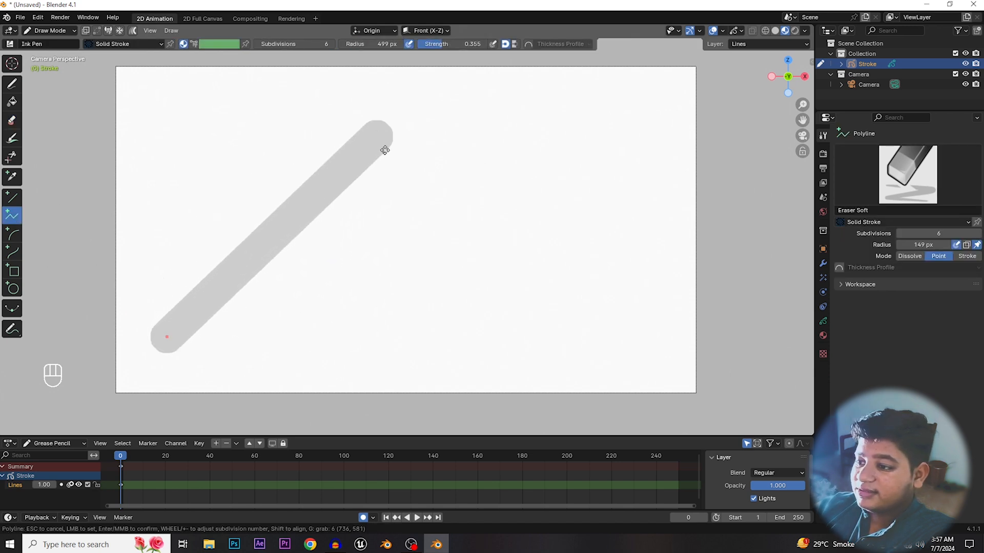
left_click(298, 131)
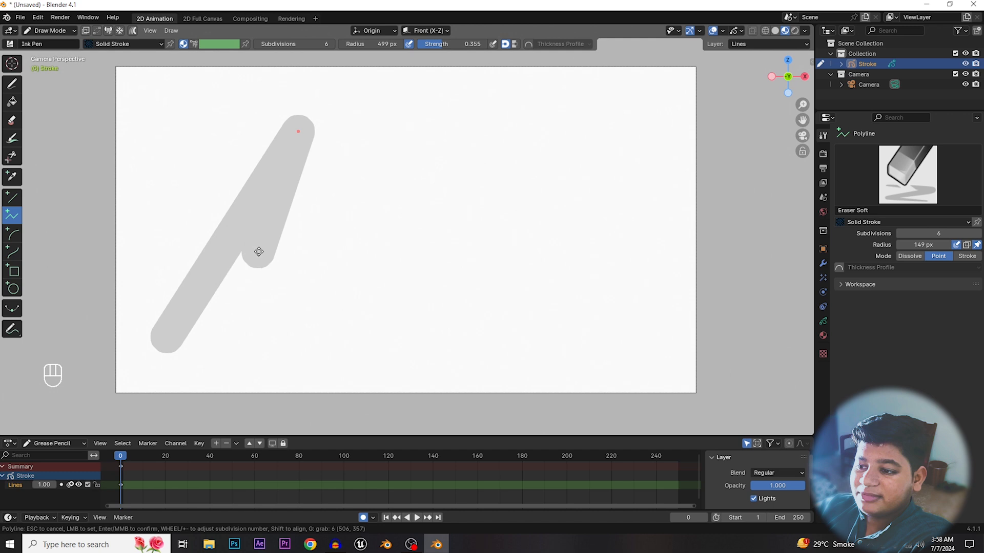
left_click(340, 323)
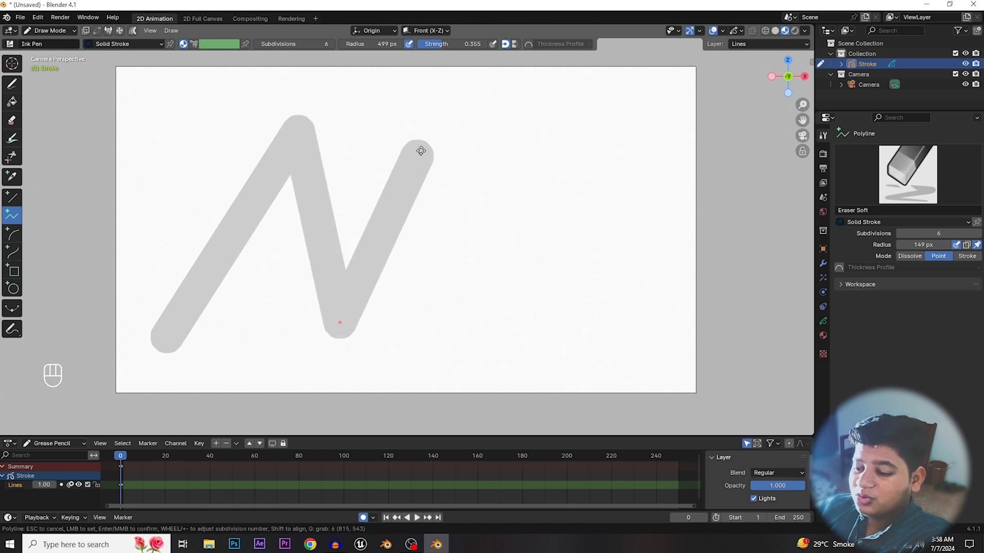
left_click(448, 132)
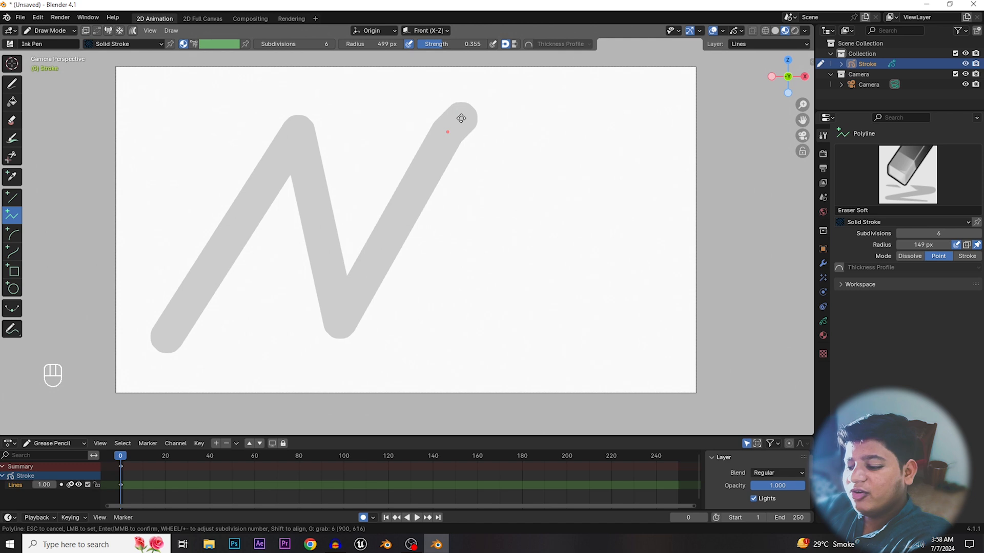
key("Return")
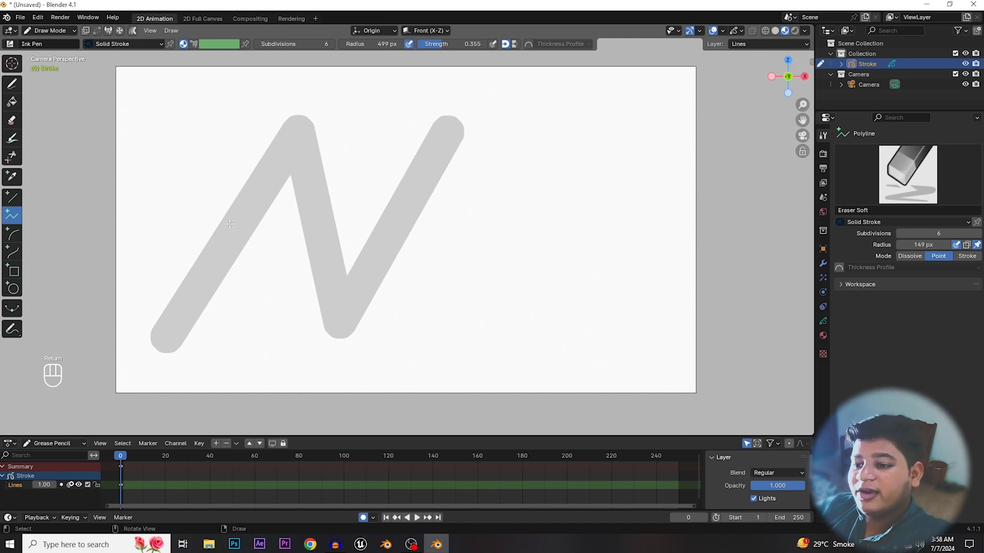
- Draw a tall arc beside the N-shaped zigzag with the Arc tool and a long straight diagonal stroke across the canvas with the Curve tool
left_click(12, 234)
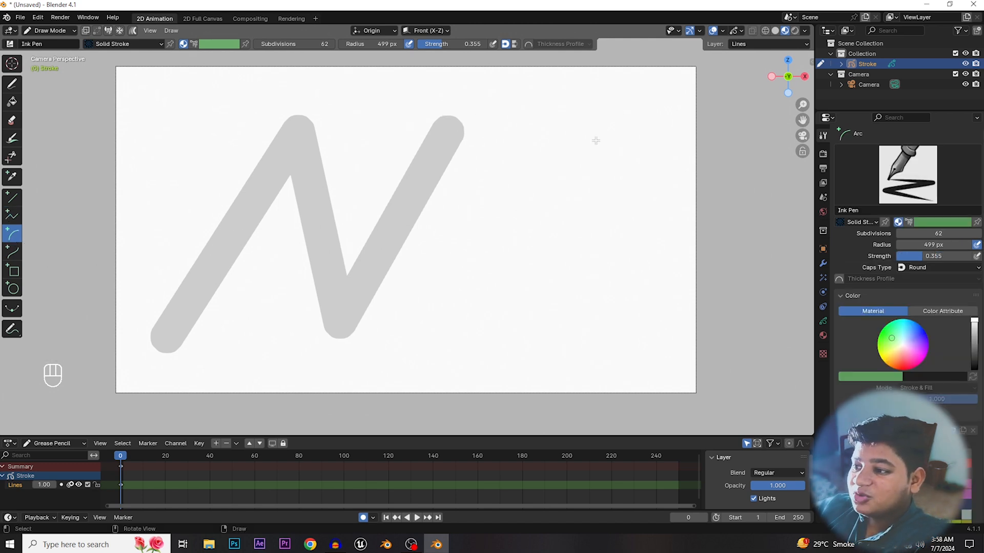
mouse_move(506, 111)
left_mouse_down()
mouse_move(560, 198)
mouse_move(551, 321)
mouse_move(497, 352)
mouse_move(491, 345)
mouse_move(569, 314)
mouse_move(543, 343)
mouse_move(492, 329)
mouse_move(559, 332)
mouse_move(558, 353)
left_mouse_up()
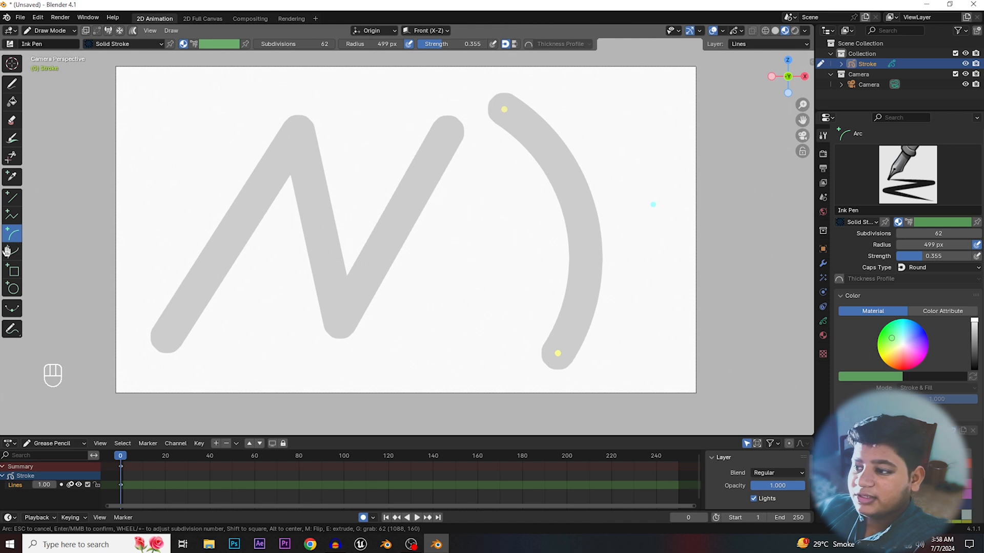
key("Return")
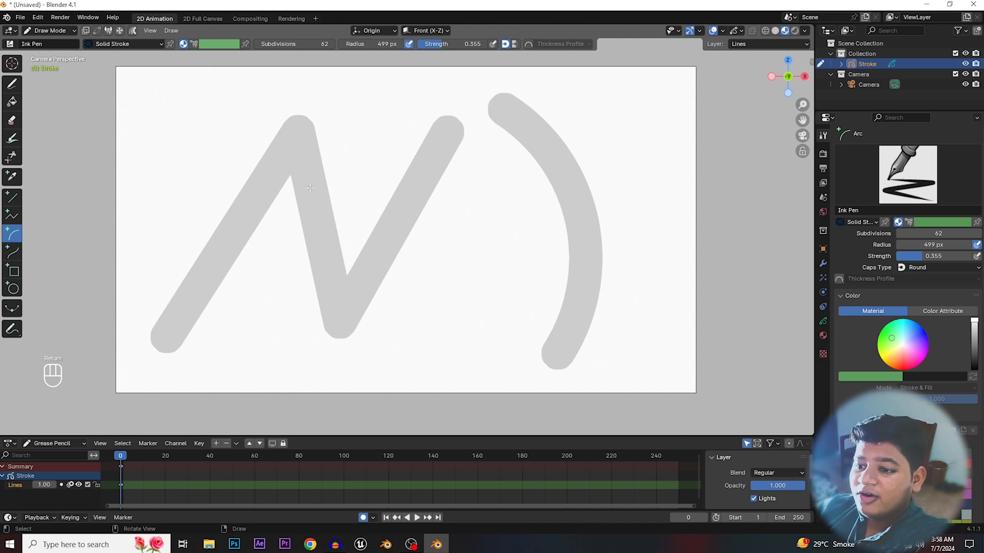
left_click(11, 251)
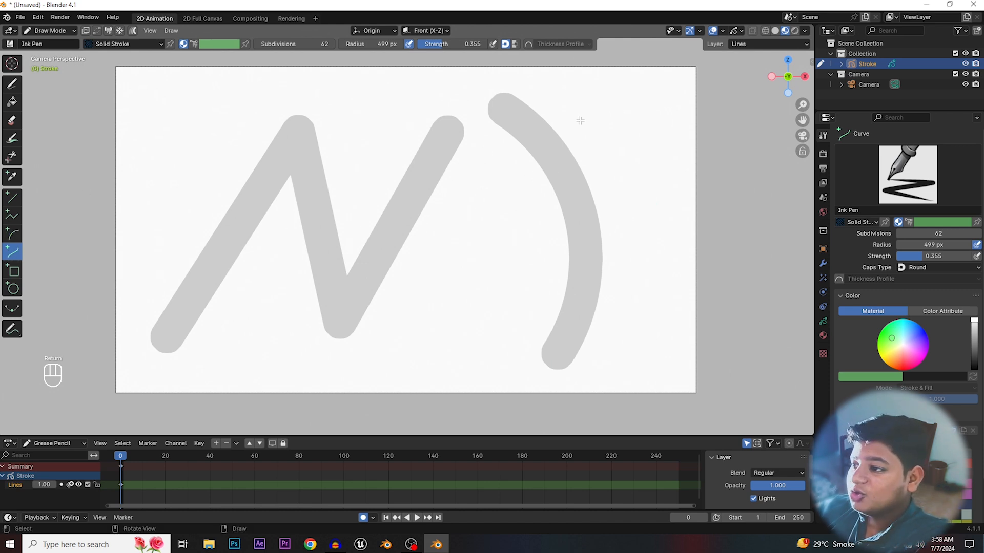
mouse_move(663, 140)
left_mouse_down()
mouse_move(514, 81)
mouse_move(252, 143)
mouse_move(203, 226)
mouse_move(187, 340)
mouse_move(237, 345)
mouse_move(207, 350)
left_mouse_up()
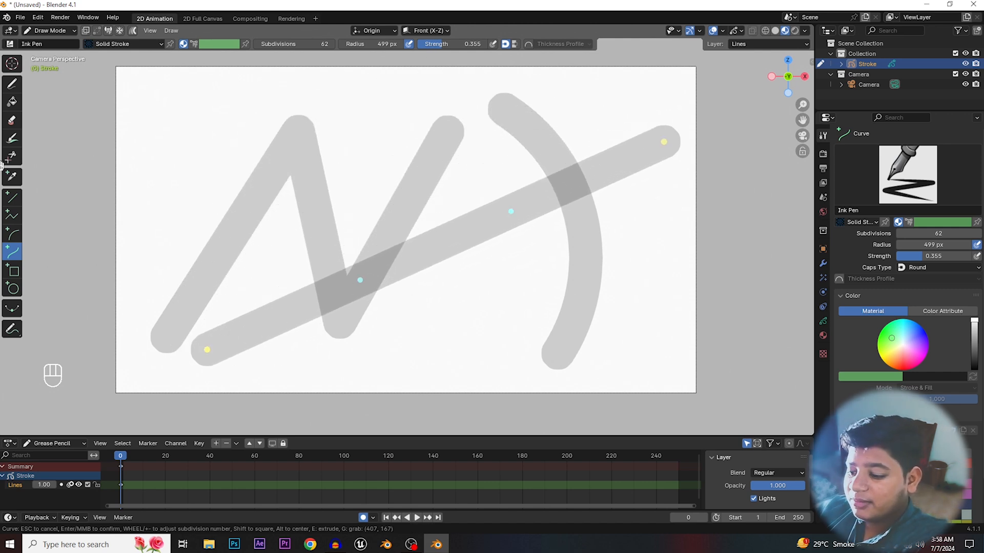
key("Return")
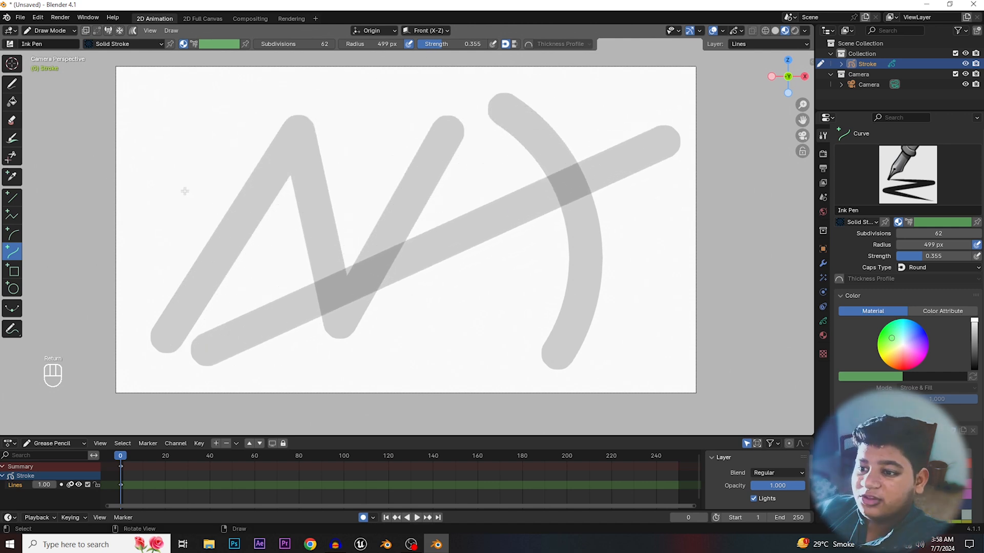
- Erase all the strokes, and draw a rising S-shaped stroke across the canvas with the Curve tool by pulling its two control points apart
left_click(11, 120)
mouse_move(448, 136)
left_mouse_down()
mouse_move(615, 169)
mouse_move(231, 87)
mouse_move(472, 346)
left_mouse_up()
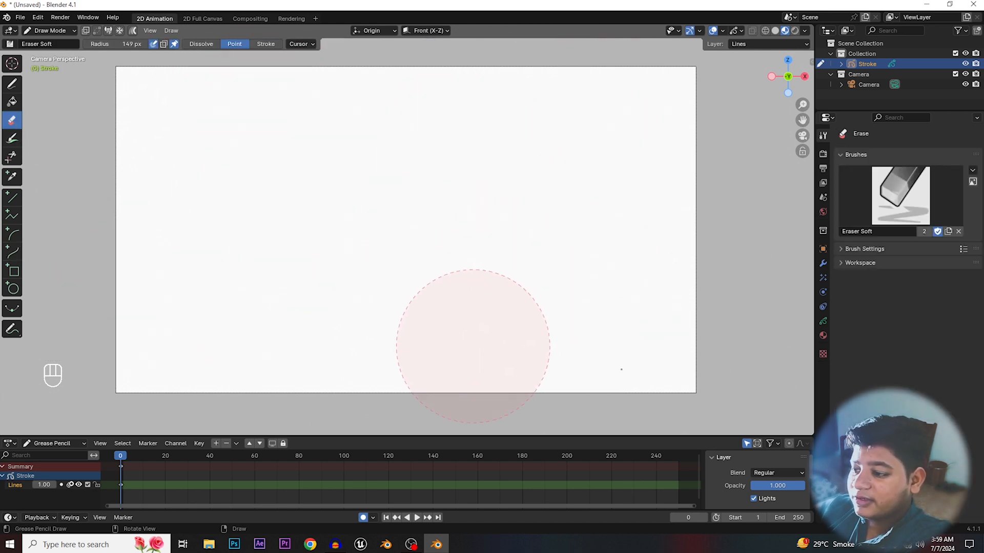
left_click(13, 255)
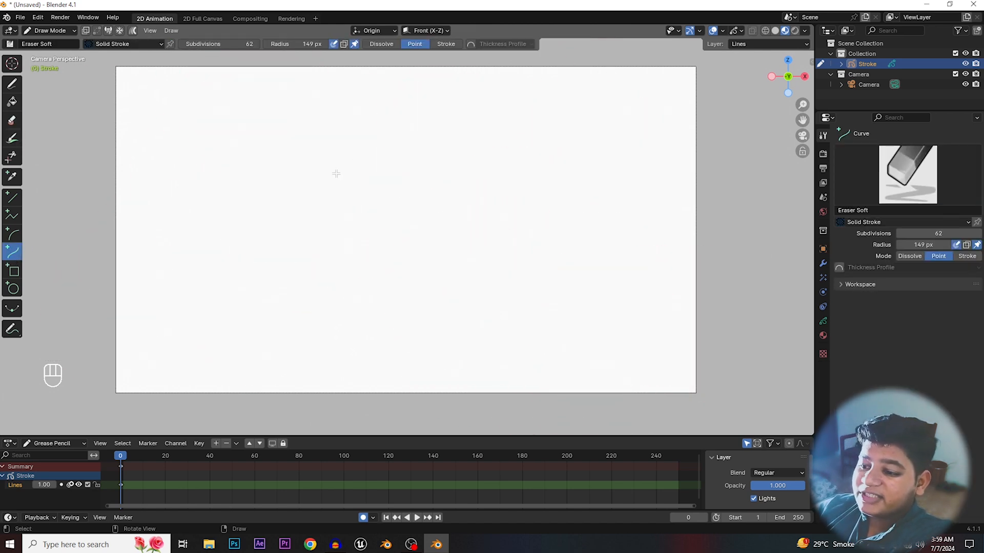
mouse_move(191, 364)
left_mouse_down()
mouse_move(230, 281)
mouse_move(485, 167)
mouse_move(641, 116)
mouse_move(648, 98)
left_mouse_up()
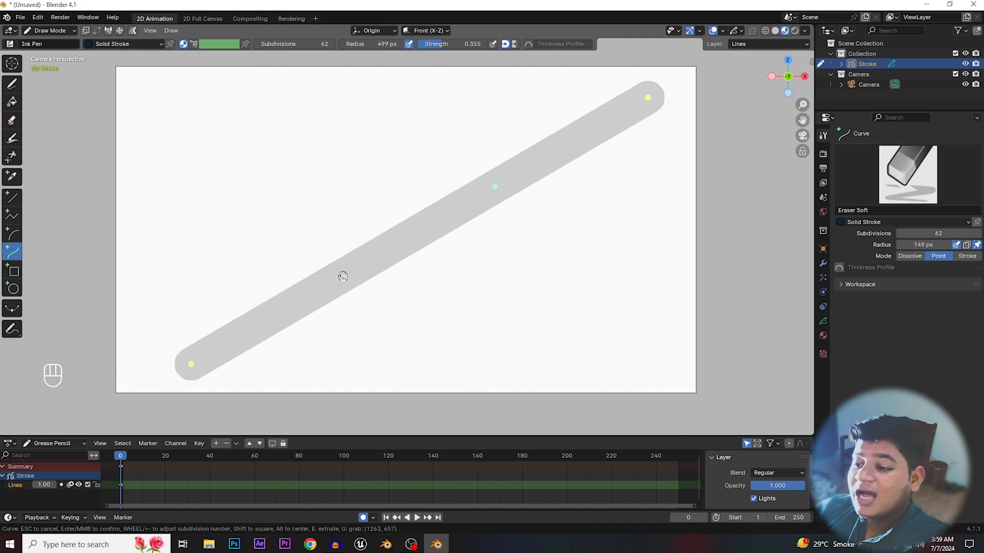
mouse_move(343, 277)
left_mouse_down()
mouse_move(288, 226)
mouse_move(206, 196)
left_mouse_up()
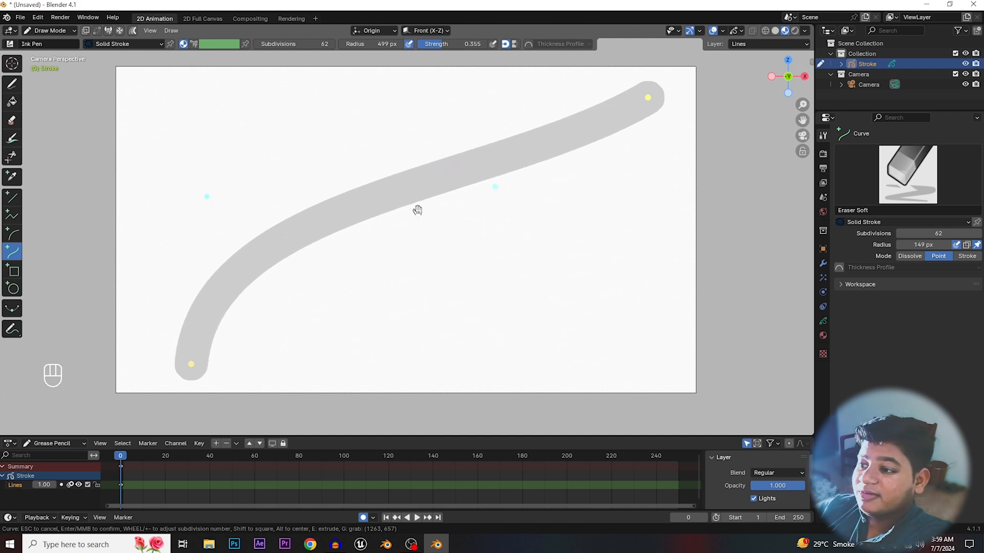
left_click_drag(500, 189, 575, 299)
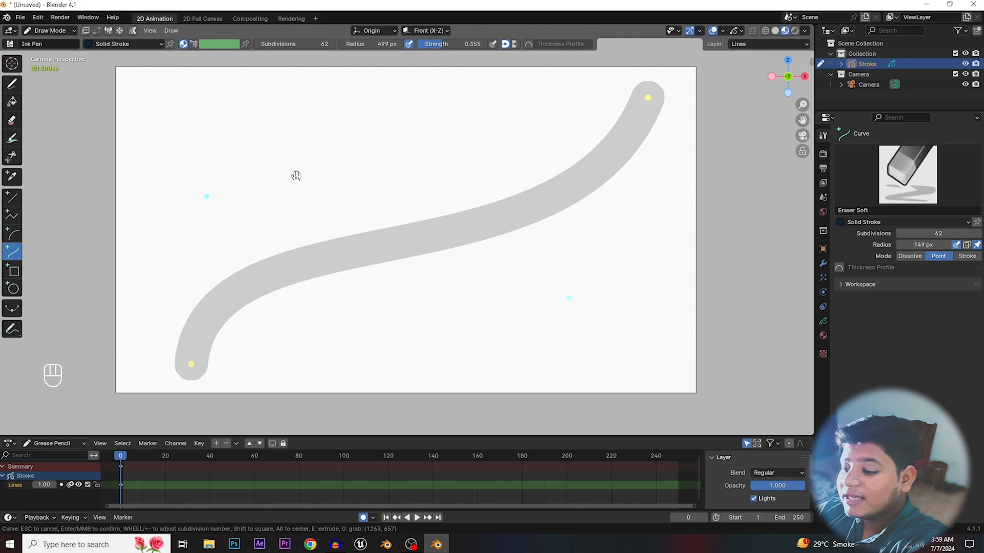
key("Return")
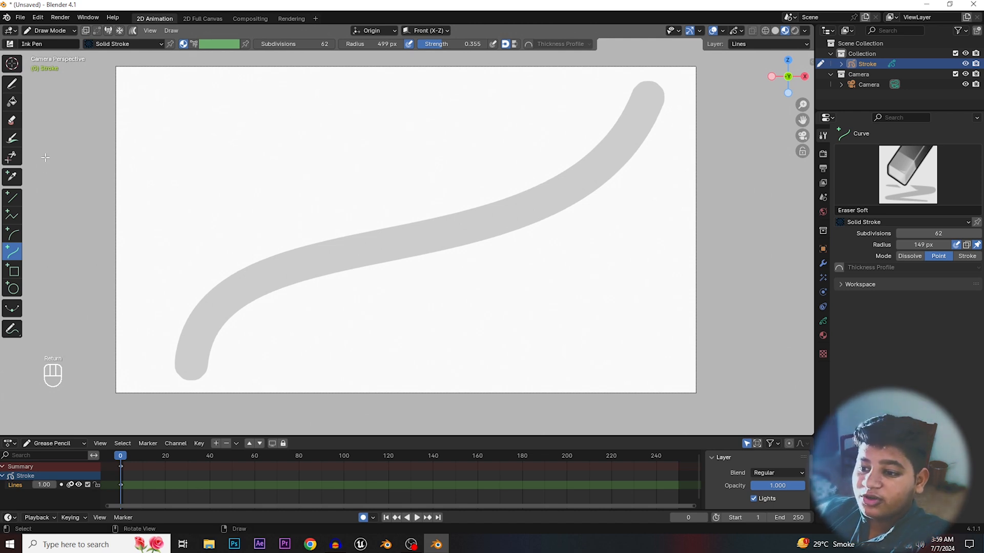
- Draw a large rectangle on the canvas's left half with the Box tool and a wide ellipse overlapping it with the Circle tool
left_click(14, 273)
mouse_move(170, 97)
left_mouse_down()
mouse_move(217, 200)
mouse_move(505, 384)
mouse_move(478, 349)
left_mouse_up()
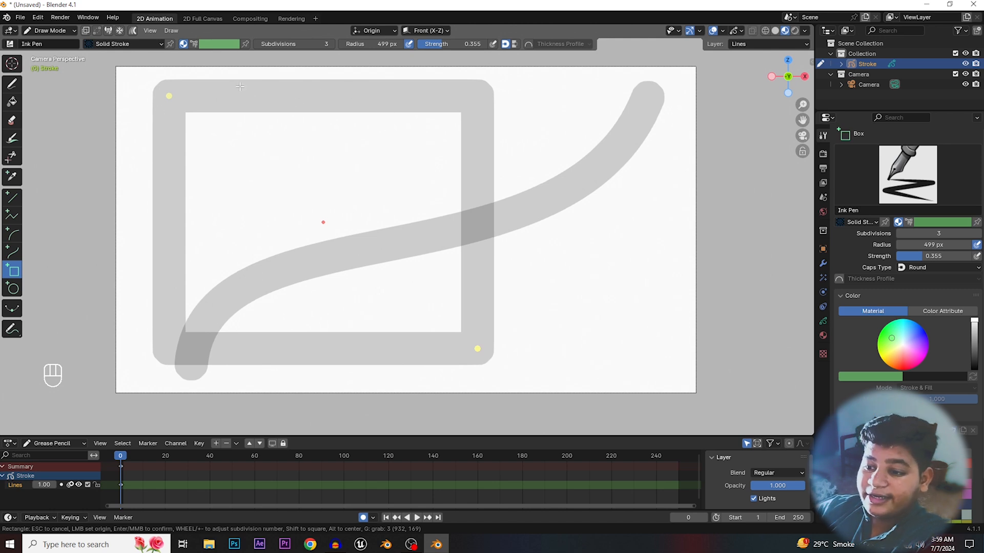
key("Return")
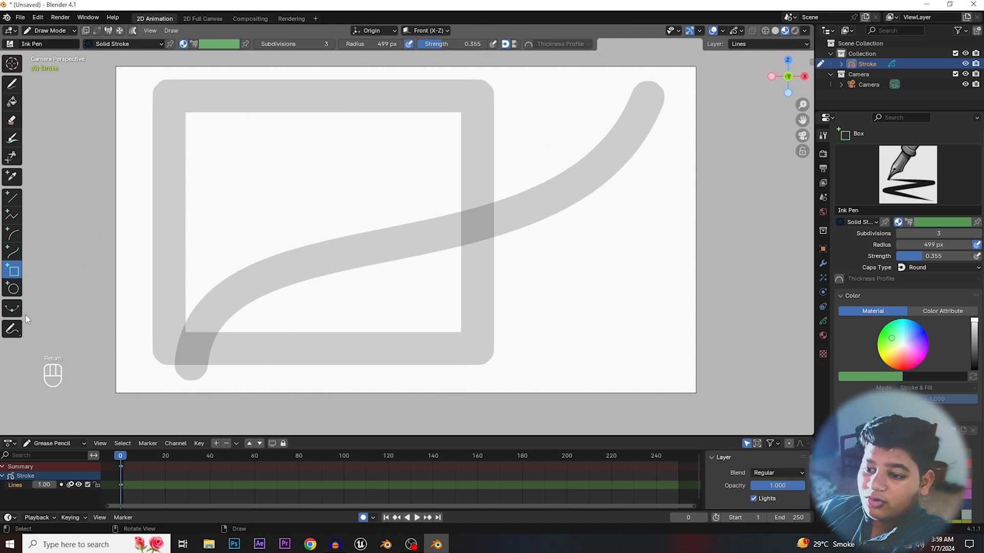
left_click(13, 288)
left_click_drag(240, 114, 644, 434)
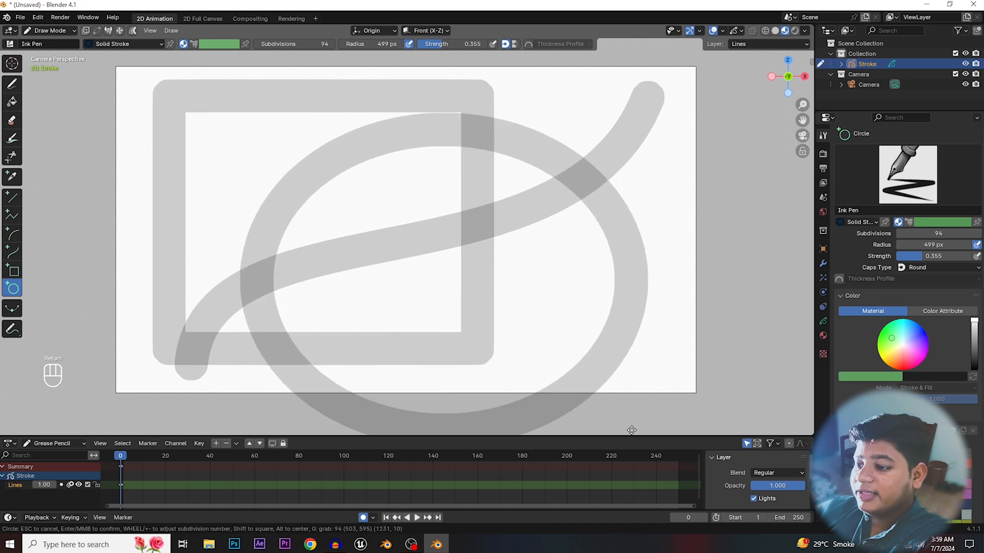
key("Return")
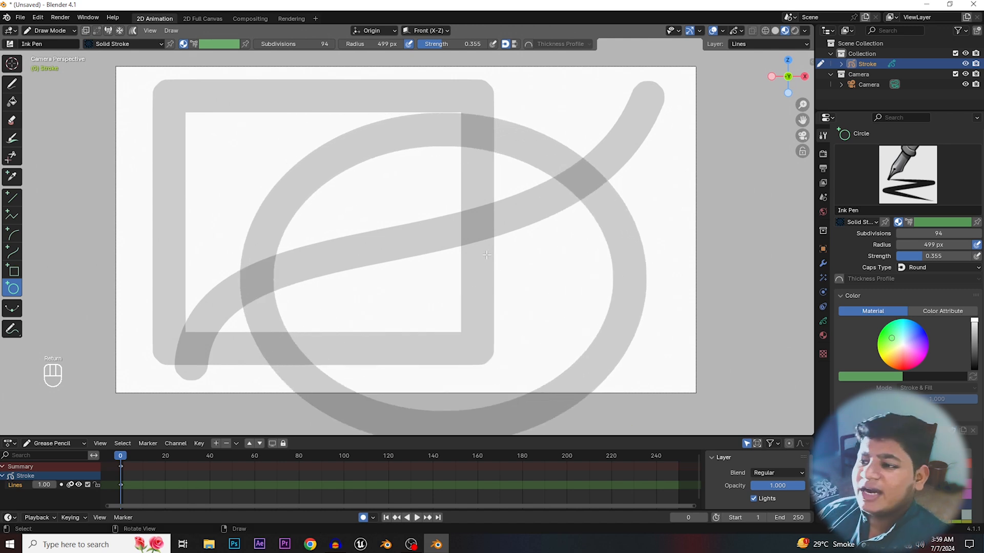